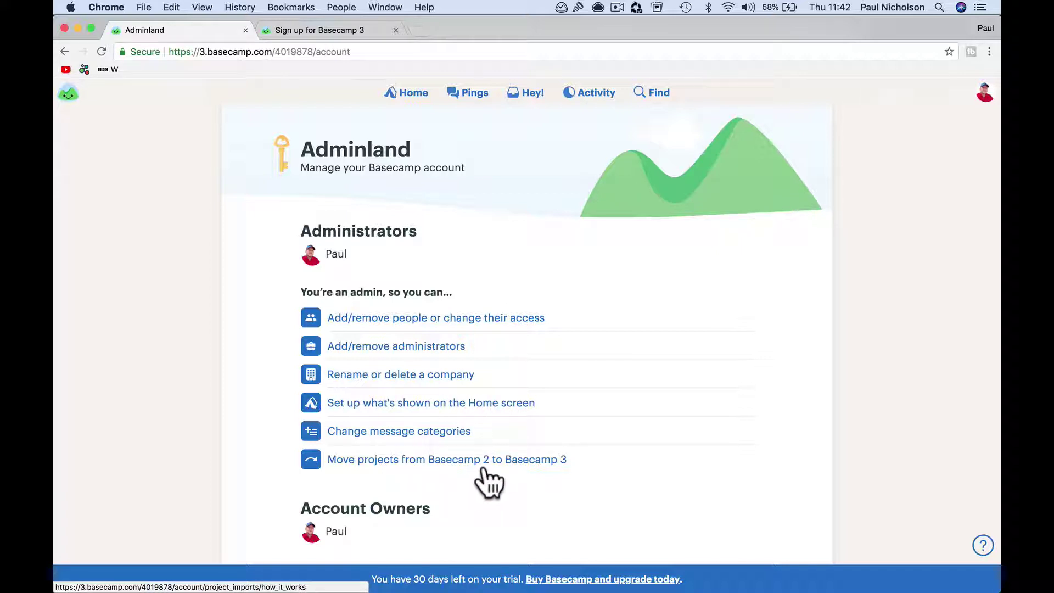
Step: Open the Everyone on the account page, which lists people grouped by company
scroll(489, 481, down, 5)
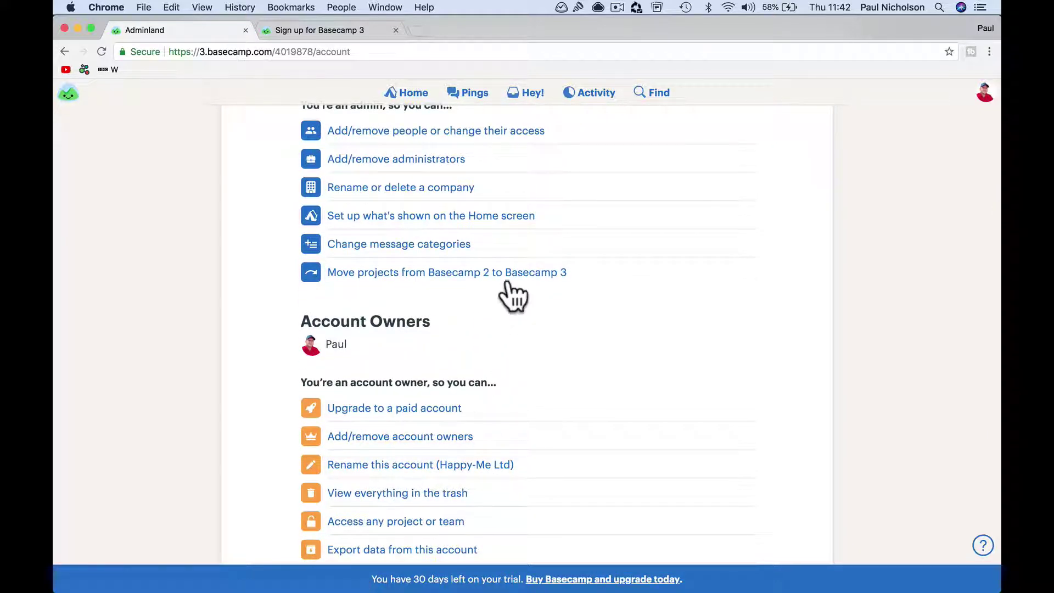
scroll(544, 300, up, 4)
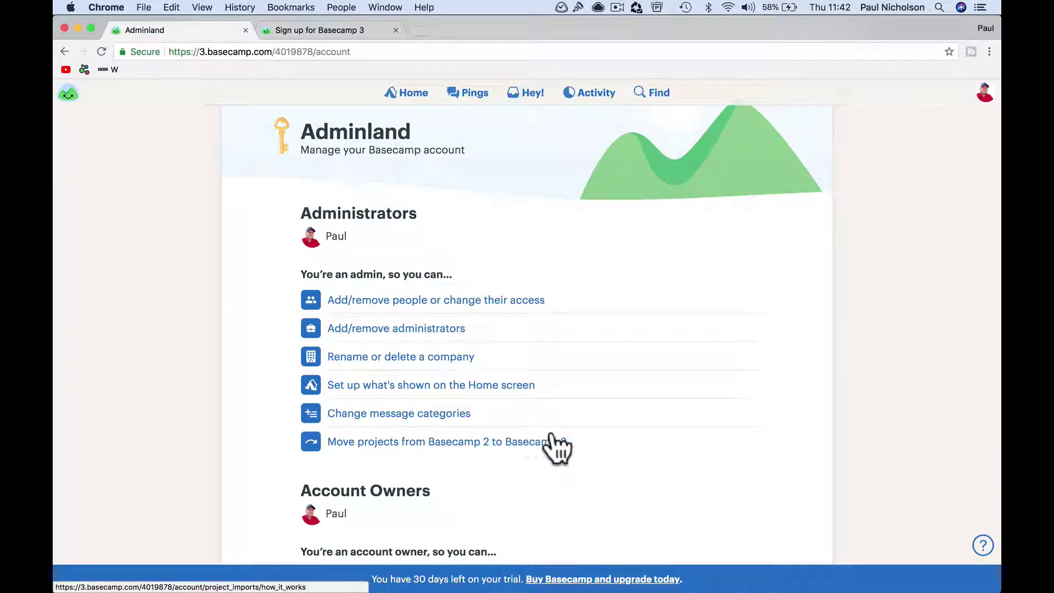
scroll(571, 368, up, 1)
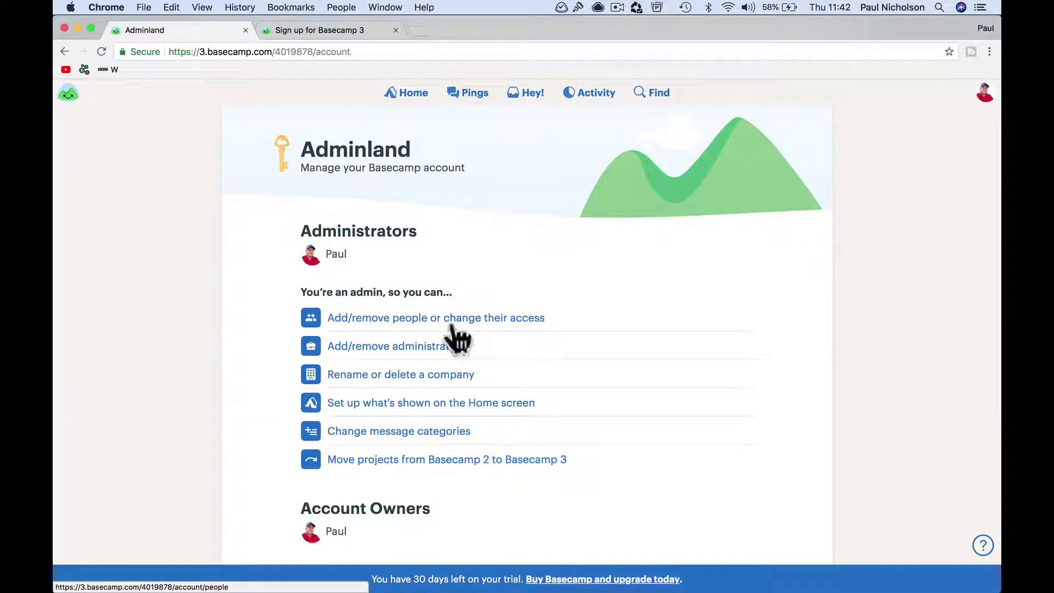
click(456, 322)
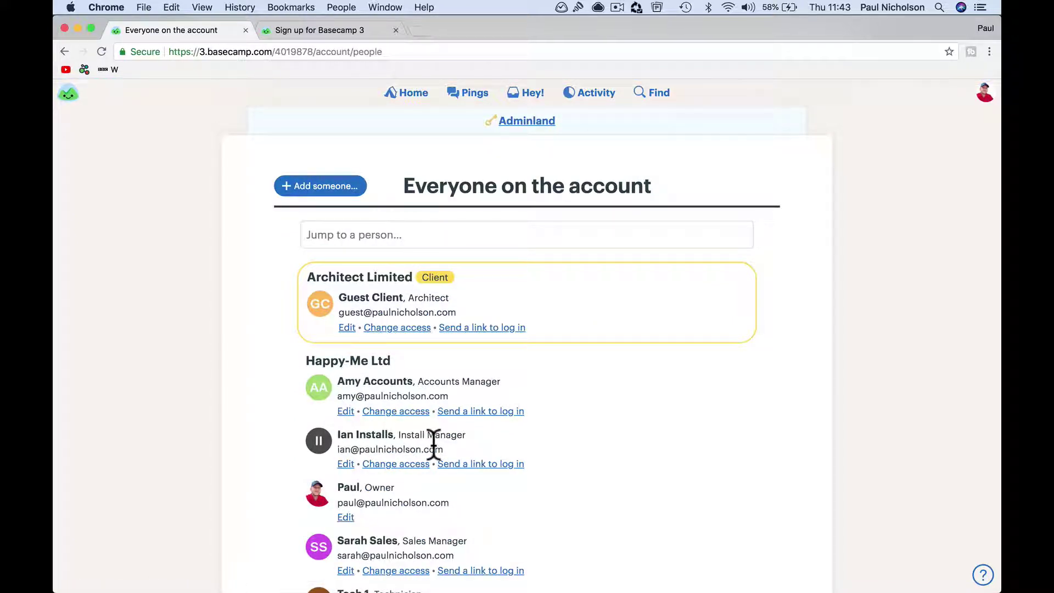
scroll(434, 443, down, 5)
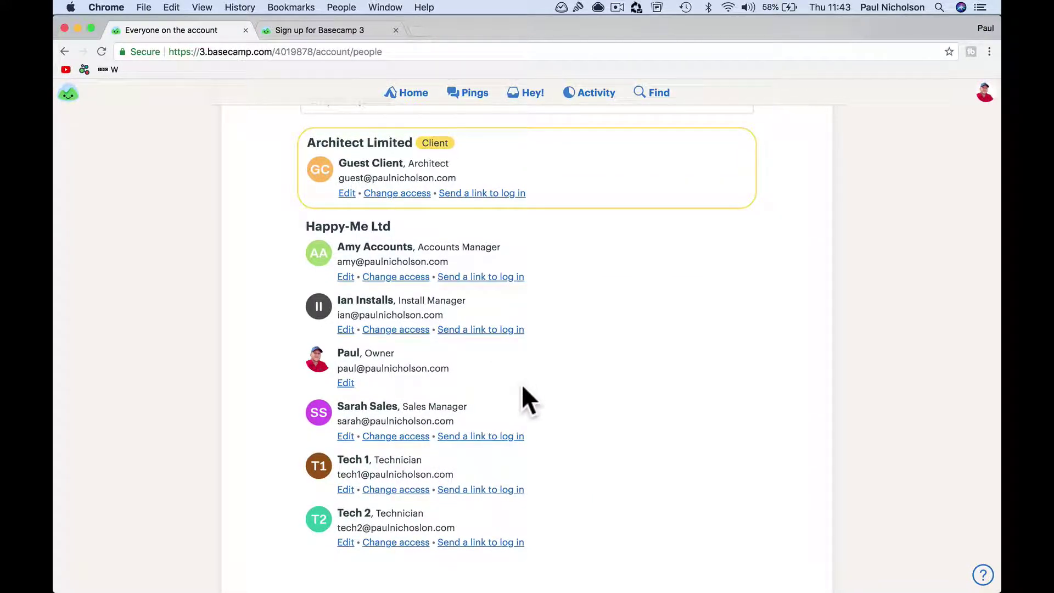
scroll(521, 384, up, 5)
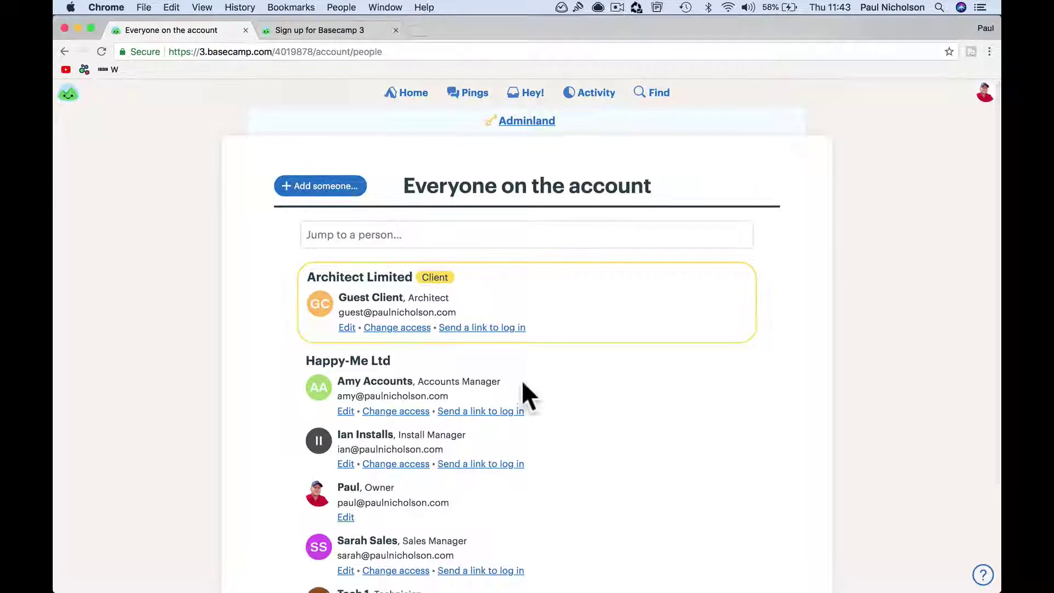
Step: Search the people list for the new teammate's name and confirm there is no existing match
click(444, 238)
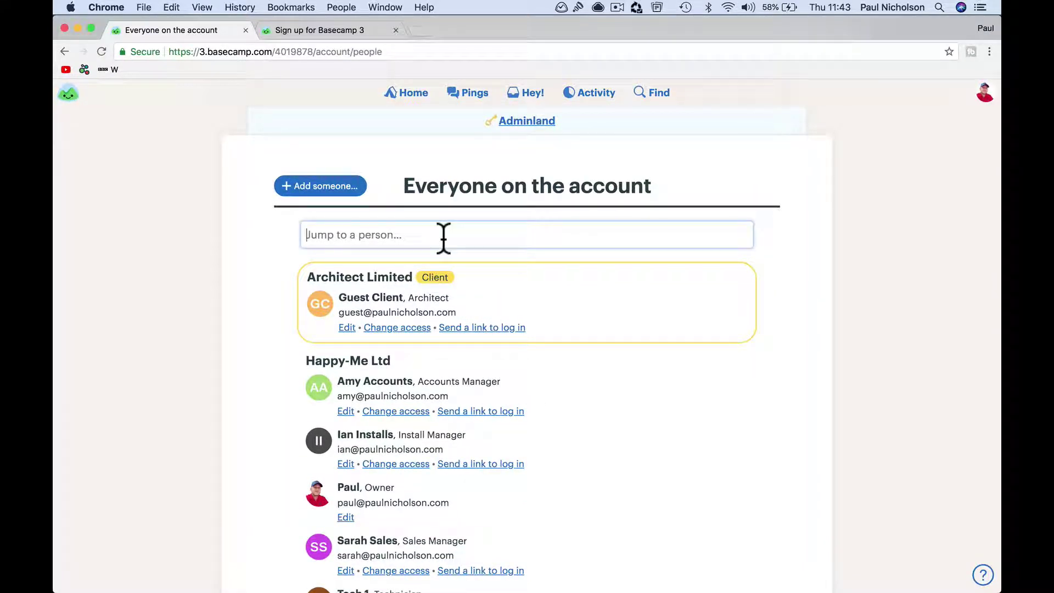
scroll(467, 280, down, 5)
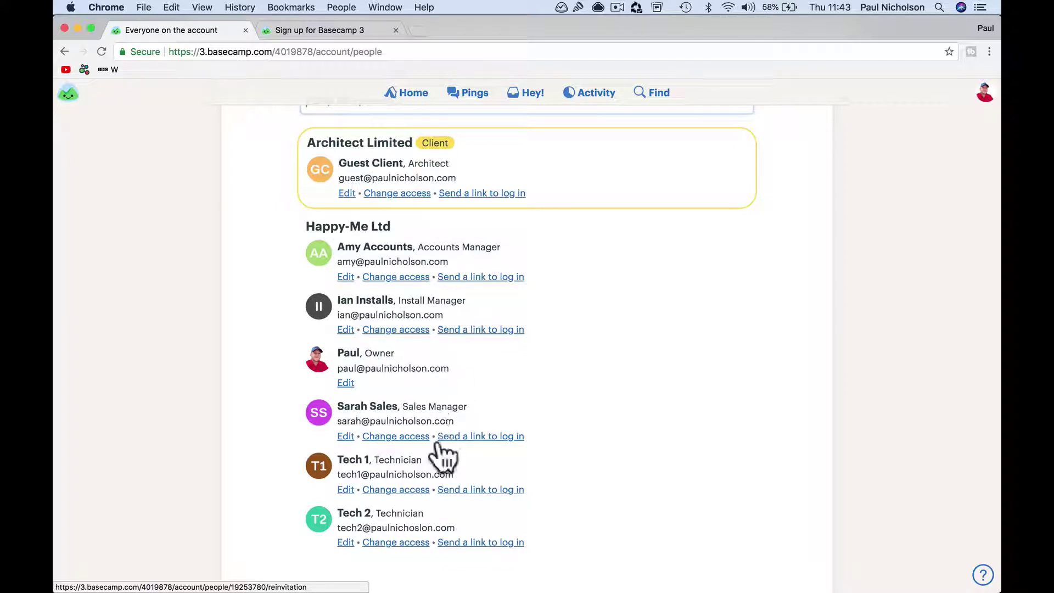
scroll(495, 348, up, 5)
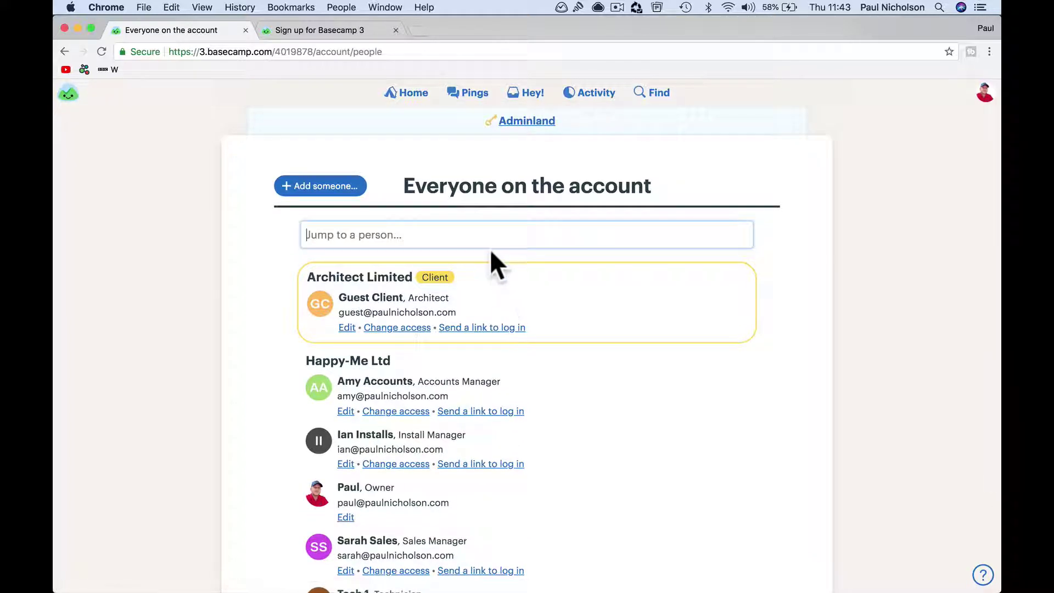
scroll(525, 334, down, 3)
scroll(524, 334, up, 1)
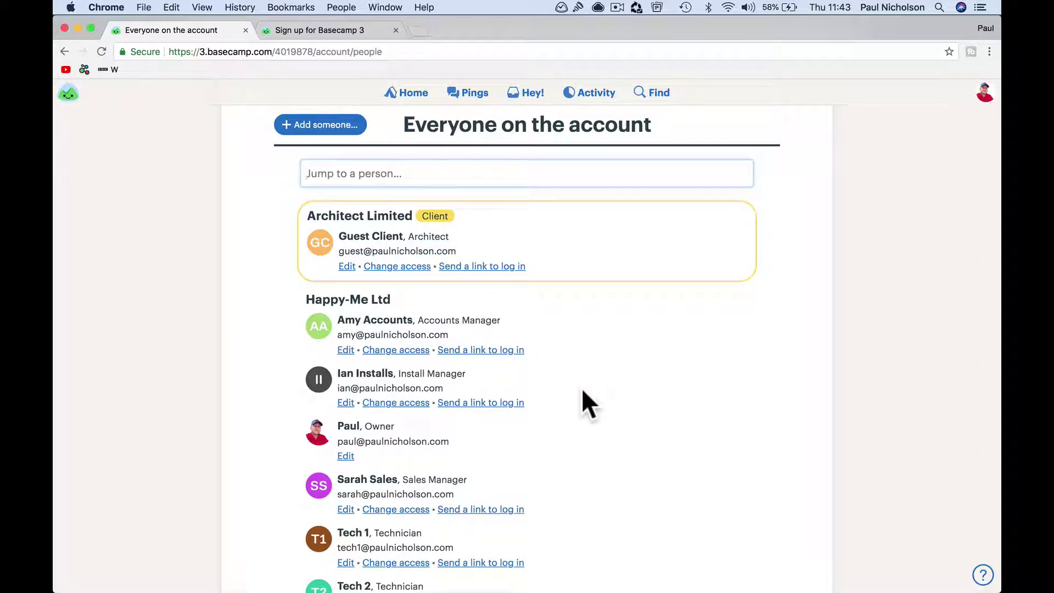
scroll(557, 302, up, 3)
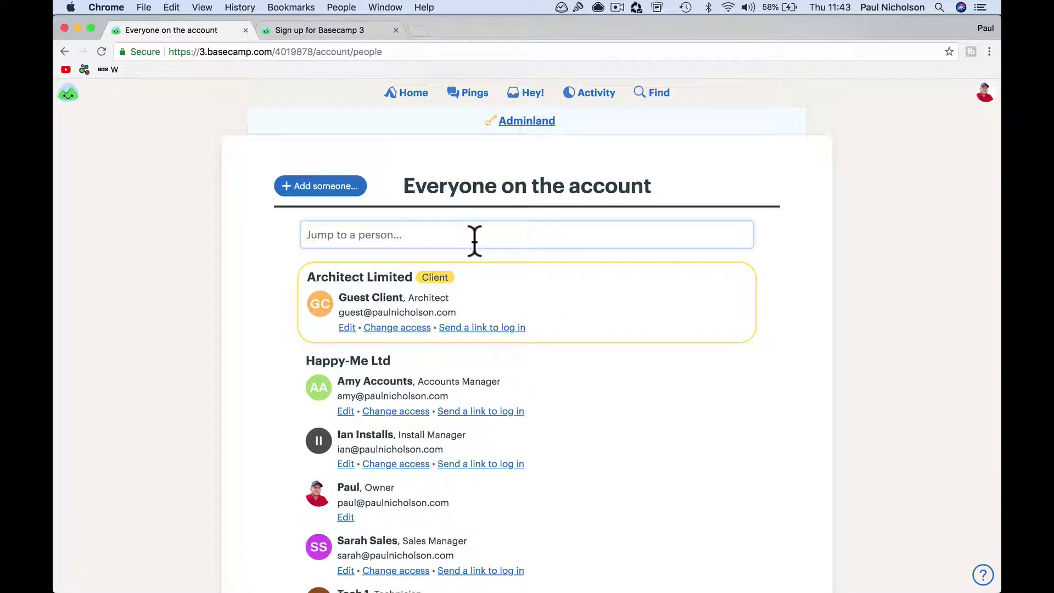
scroll(542, 319, down, 1)
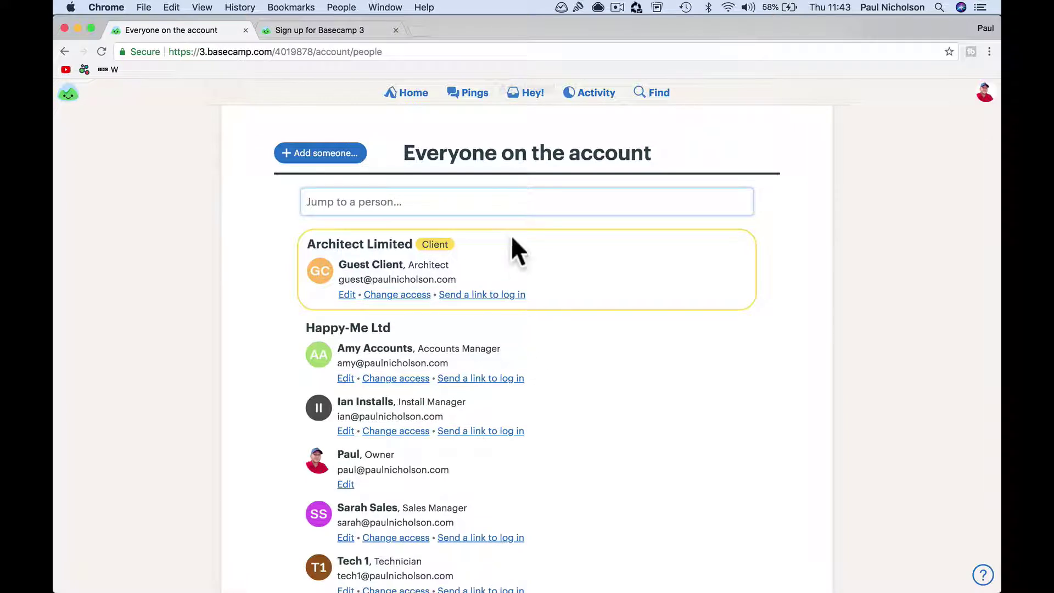
text(Simon )
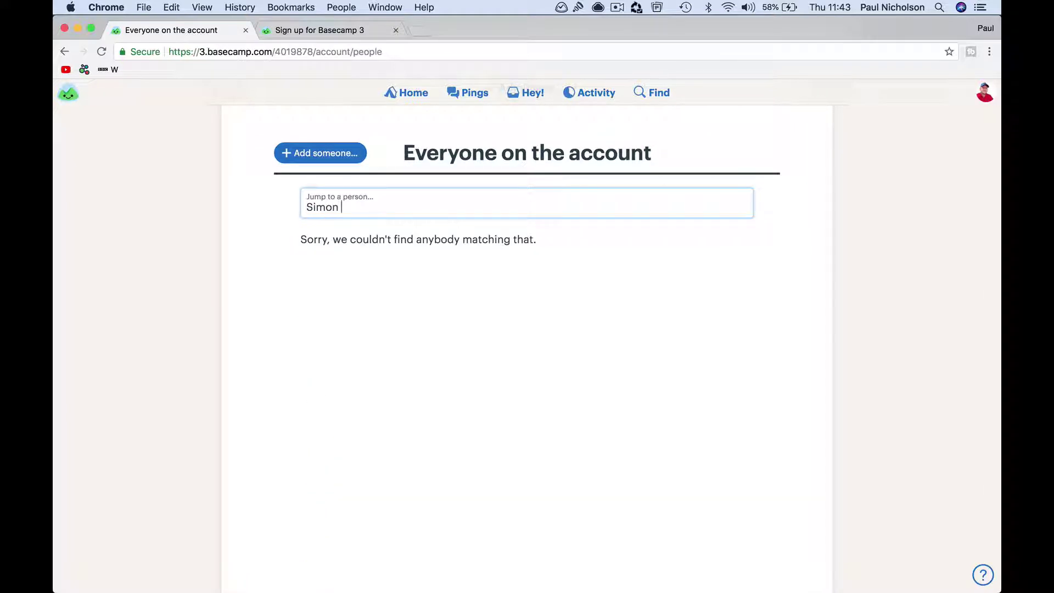
text(Stor)
key(BackSpace)
key(BackSpace)
key(BackSpace)
key(BackSpace)
key(BackSpace)
key(BackSpace)
key(BackSpace)
key(BackSpace)
Step: Start adding someone to your team and enter the teammate's name and e-mail address
click(329, 159)
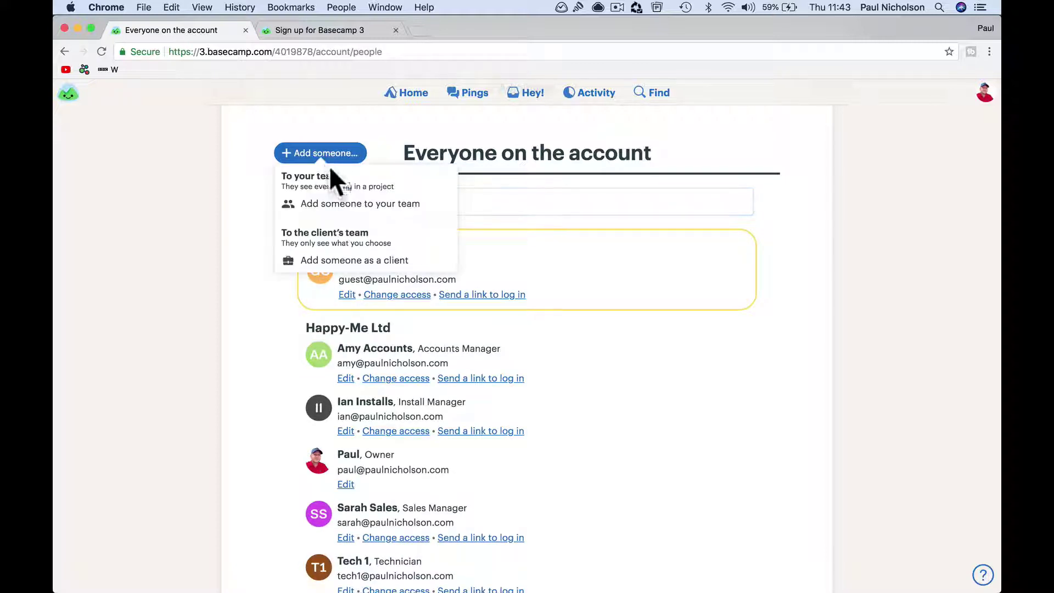
click(344, 204)
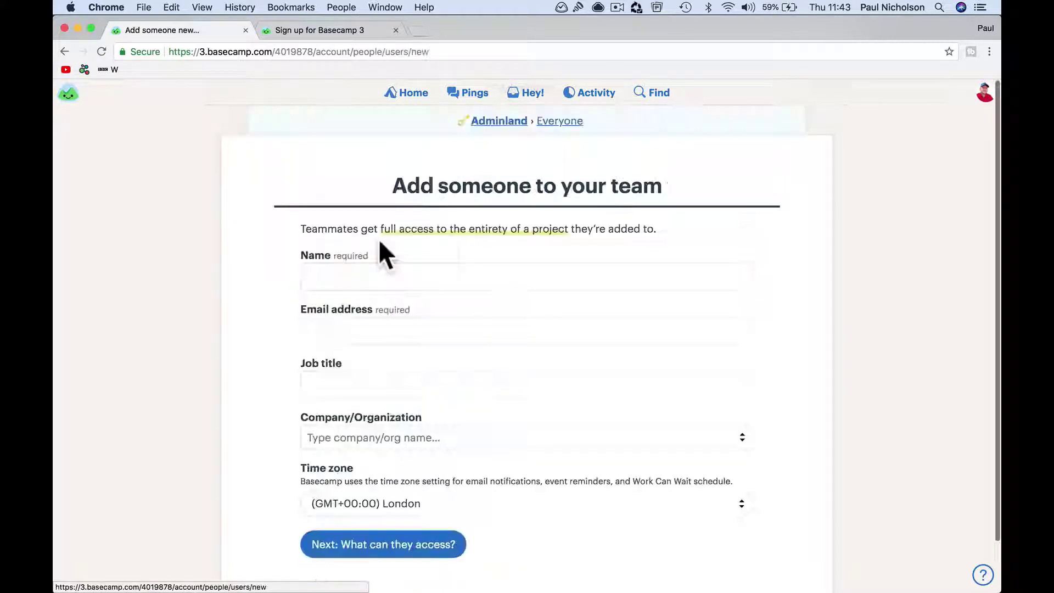
click(363, 280)
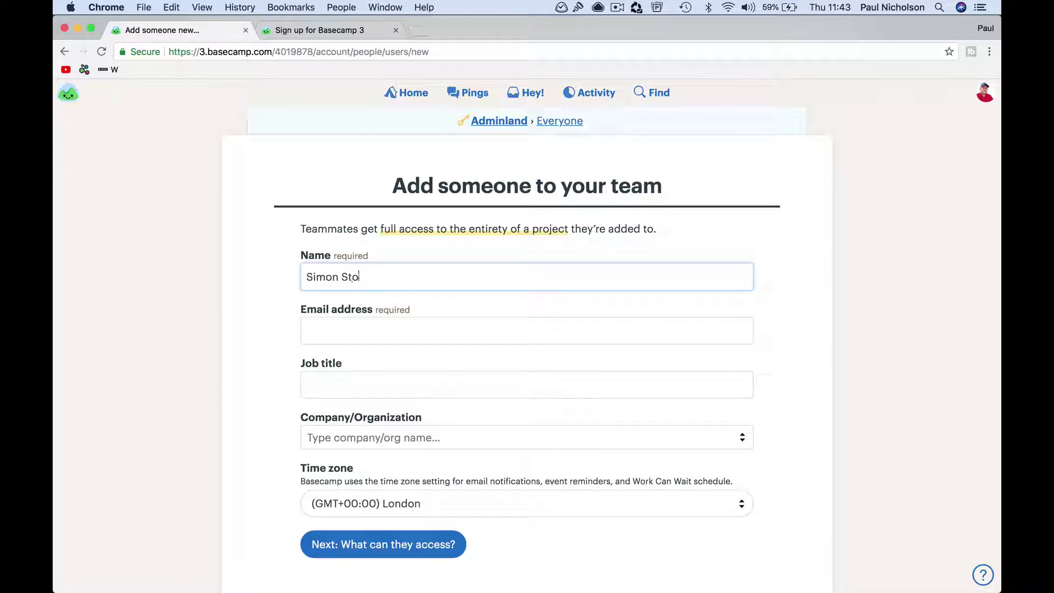
key(Tab)
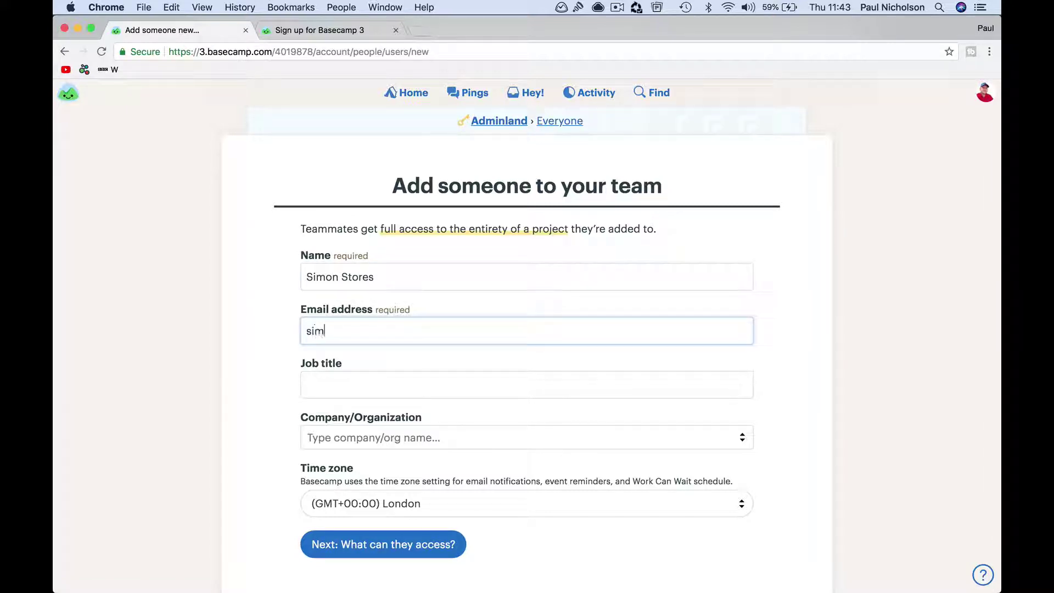
key(BackSpace)
key(BackSpace)
key(BackSpace)
key(BackSpace)
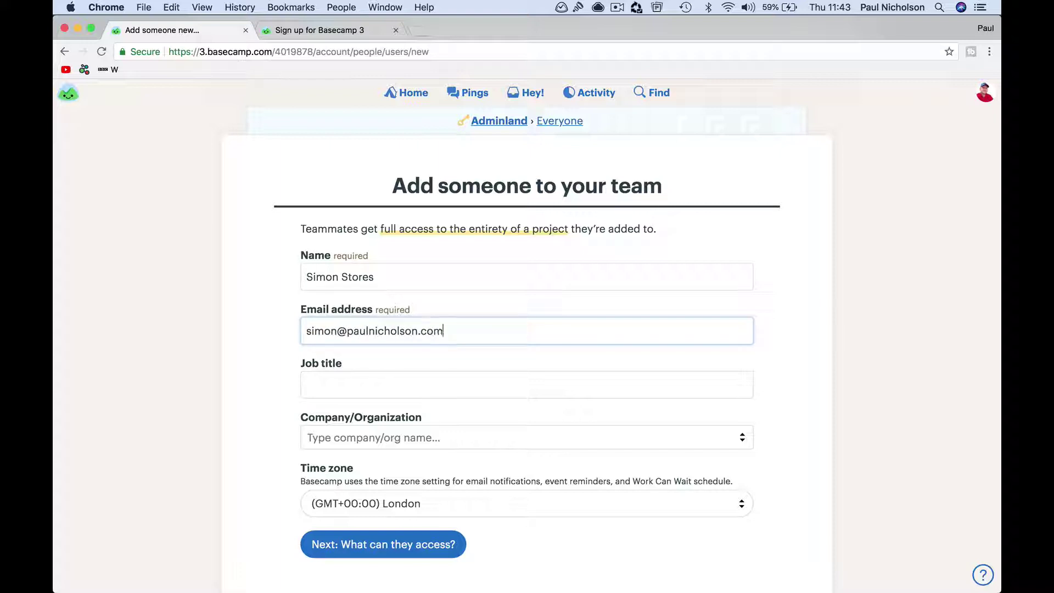
Step: Set the teammate's job title to Stores Manager and company to Happy-Me Ltd
key(Tab)
text(Sto)
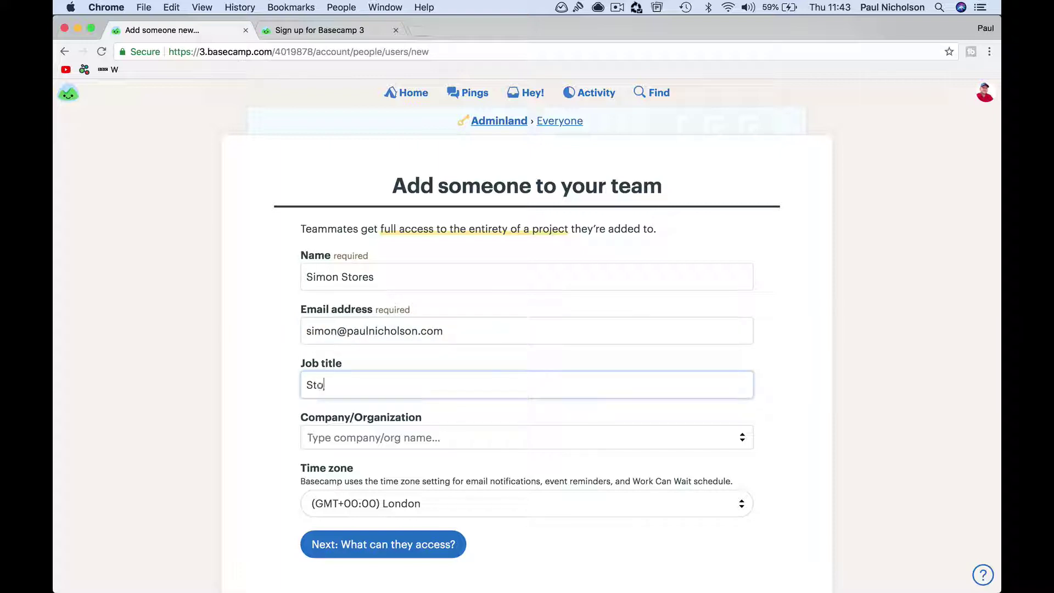
text(res Manager)
key(Tab)
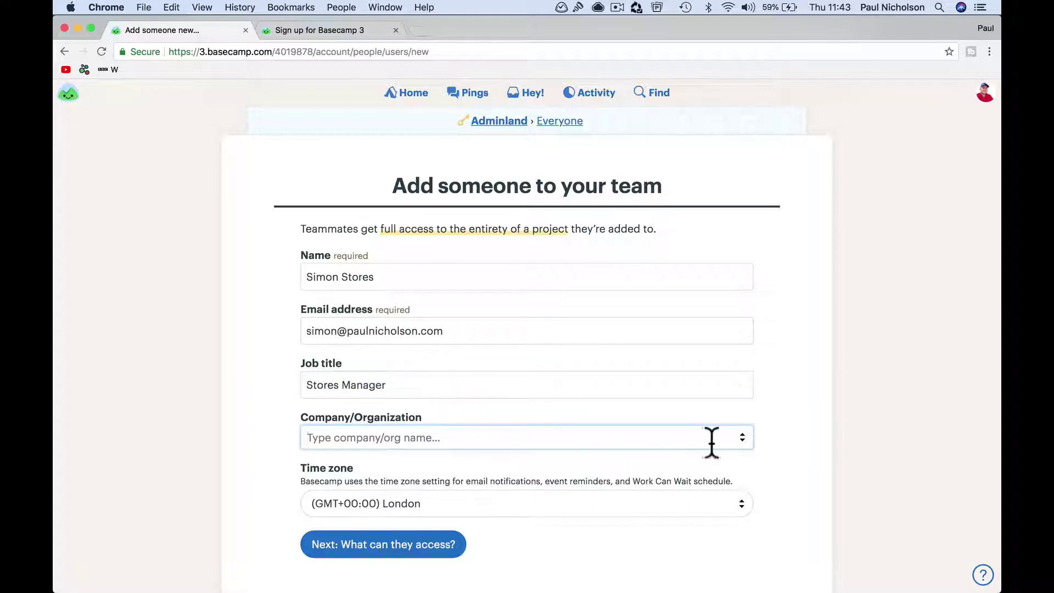
click(742, 439)
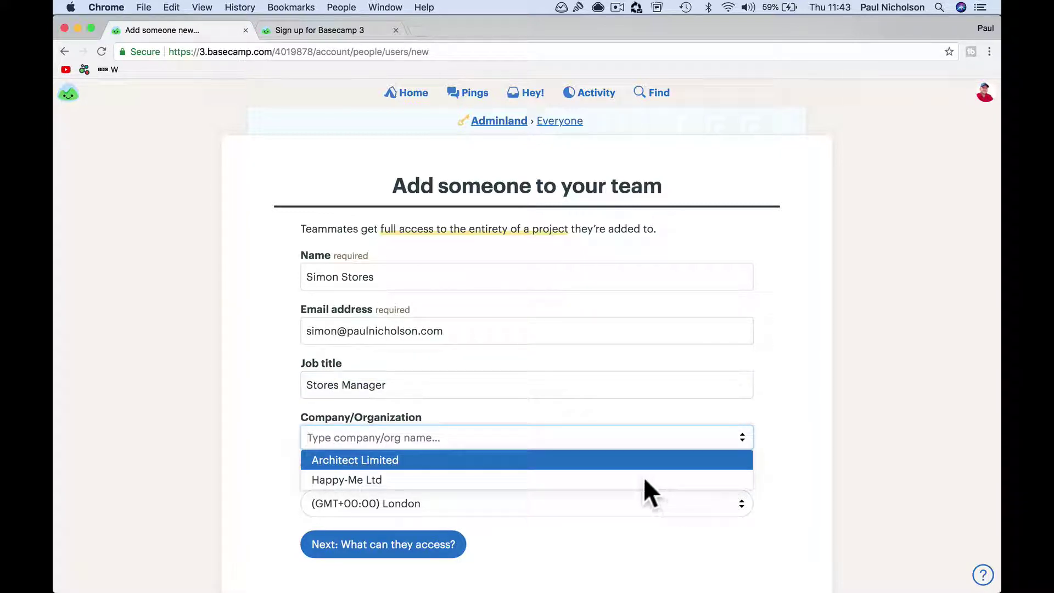
click(351, 479)
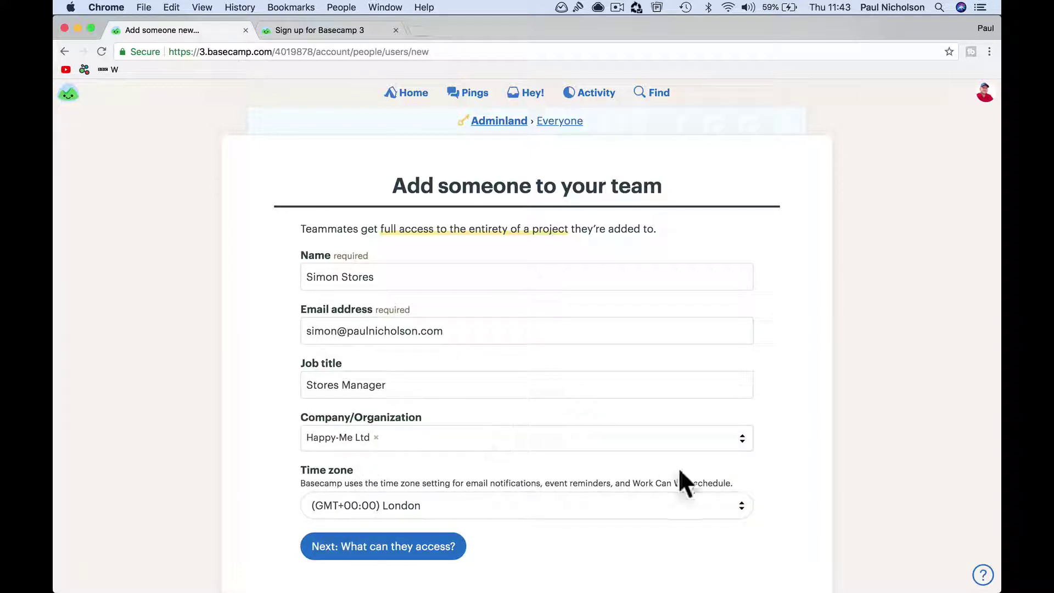
click(740, 436)
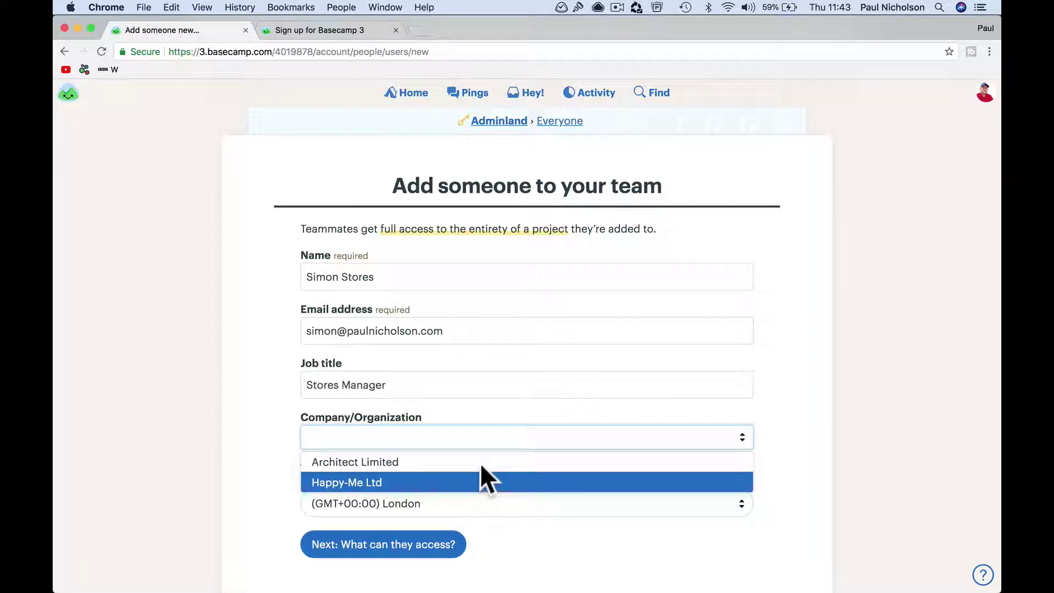
click(773, 431)
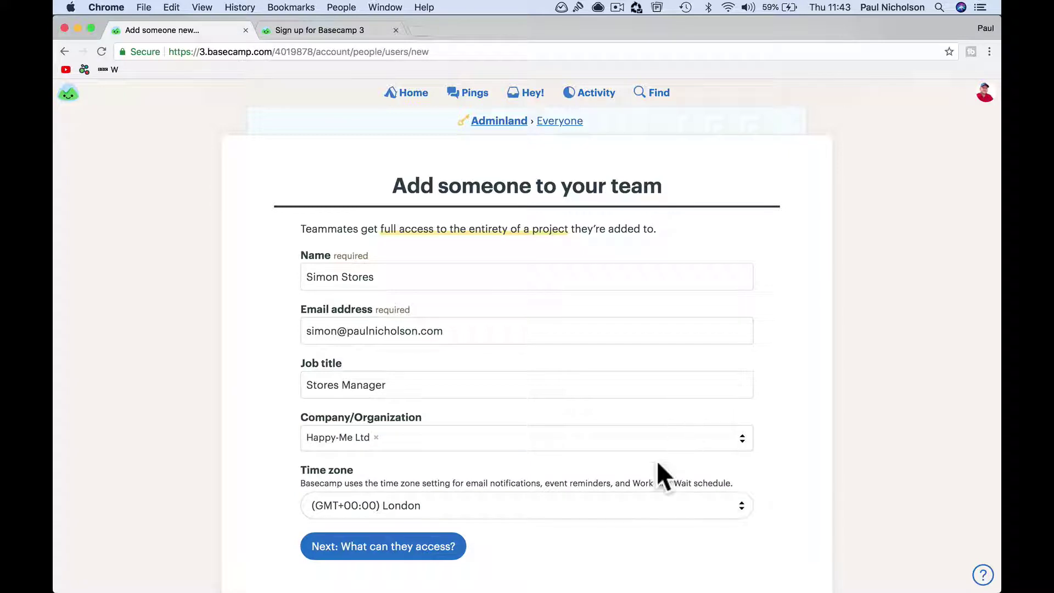
scroll(656, 460, down, 2)
Step: Save the details and grant access to Happy-Me Ltd HQ and the Accounts, Installs and Sales teams
click(430, 503)
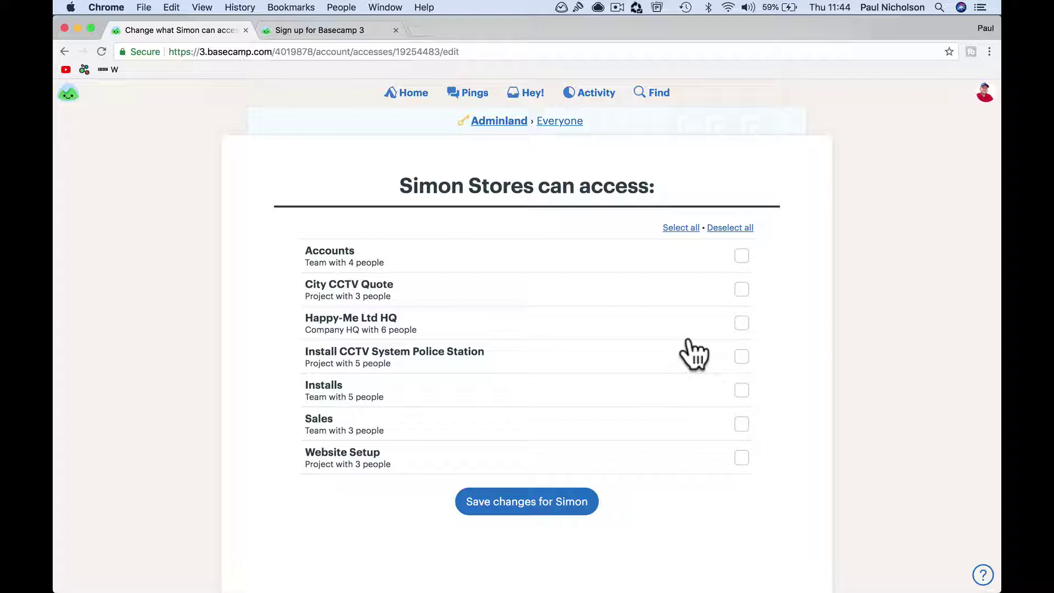
click(741, 324)
click(741, 257)
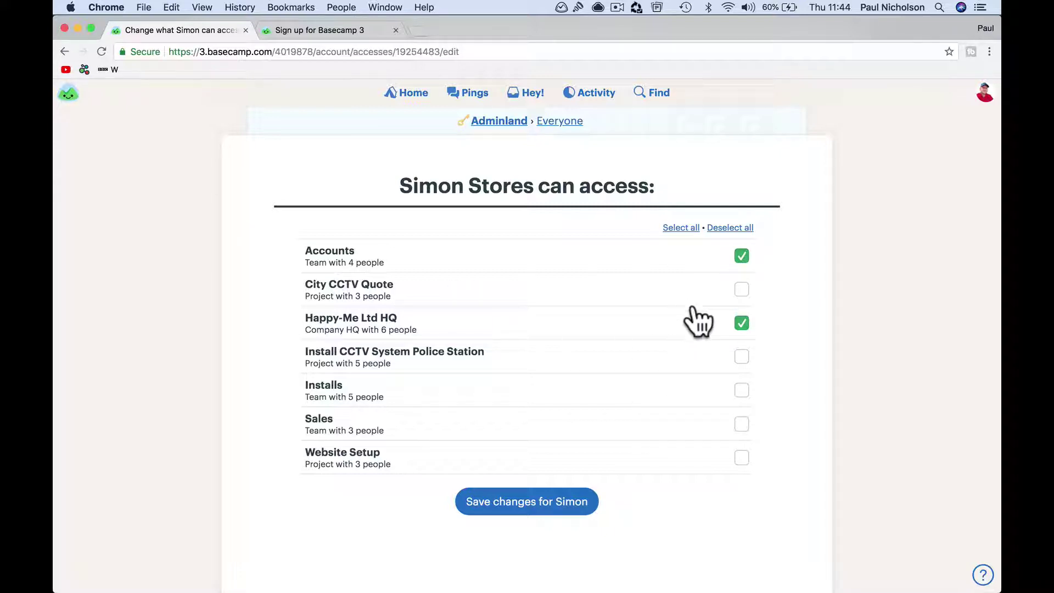
click(741, 391)
click(742, 428)
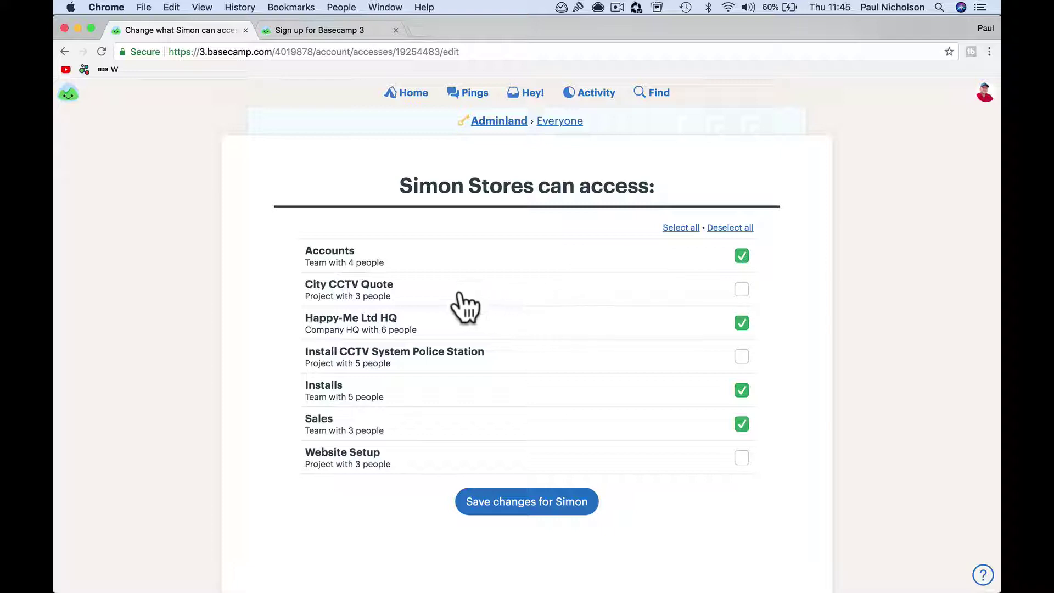
Step: Add the City CCTV Quote and Install CCTV System Police Station projects, then save and send the invitation
click(742, 295)
click(740, 362)
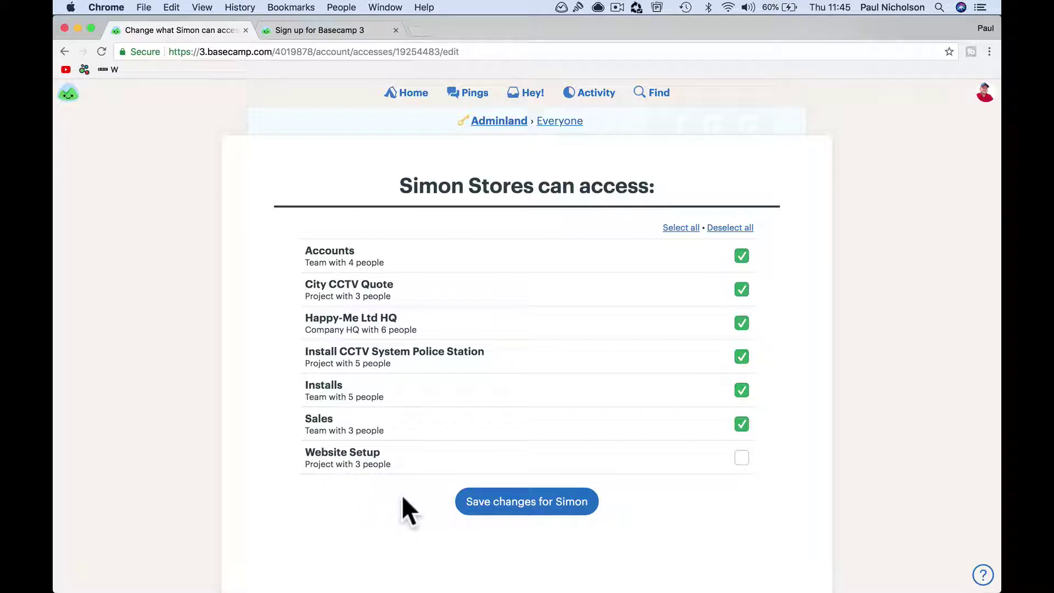
click(490, 501)
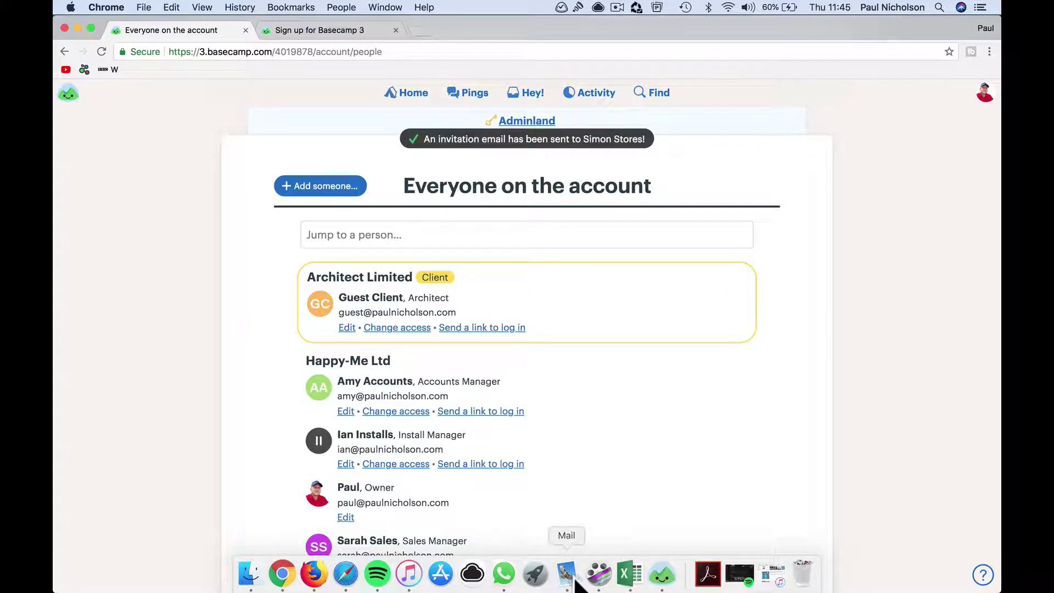
click(565, 583)
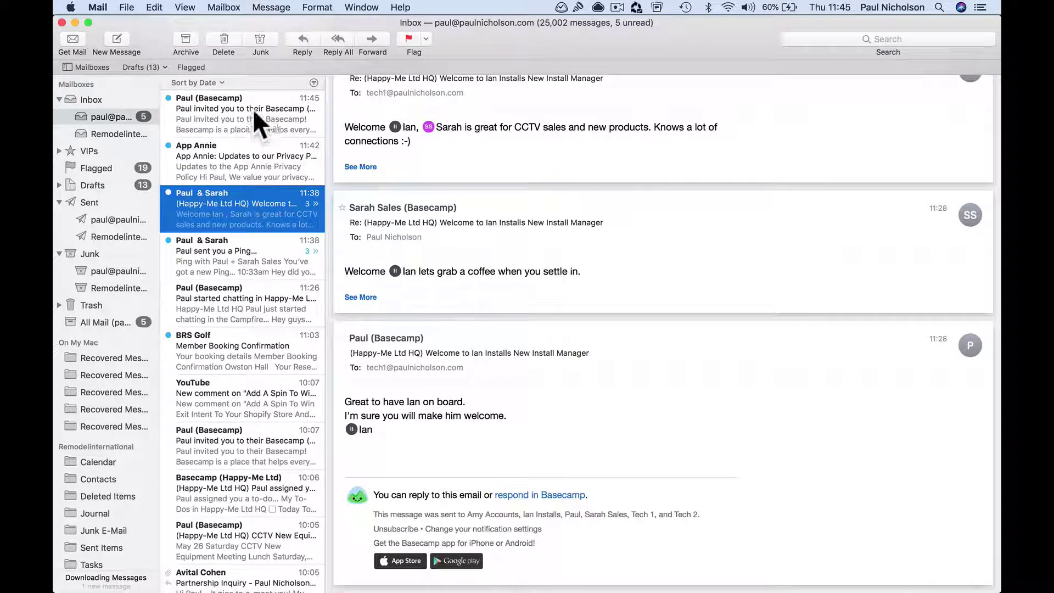
click(243, 121)
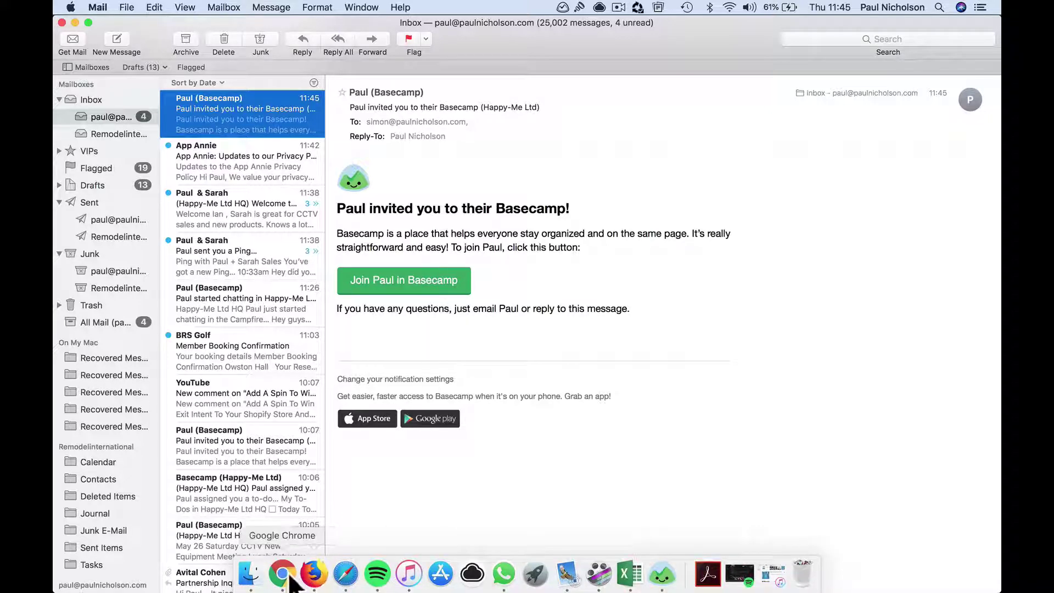
click(285, 575)
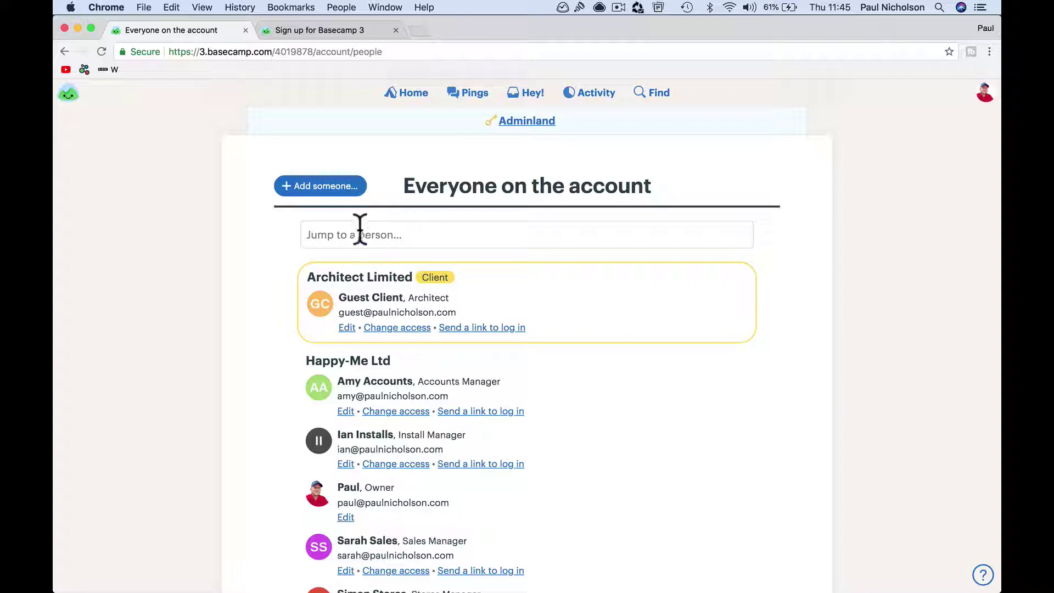
Step: Add a Project Manager client under the new company Project Management Ltd., then switch apps from the Dock
click(330, 186)
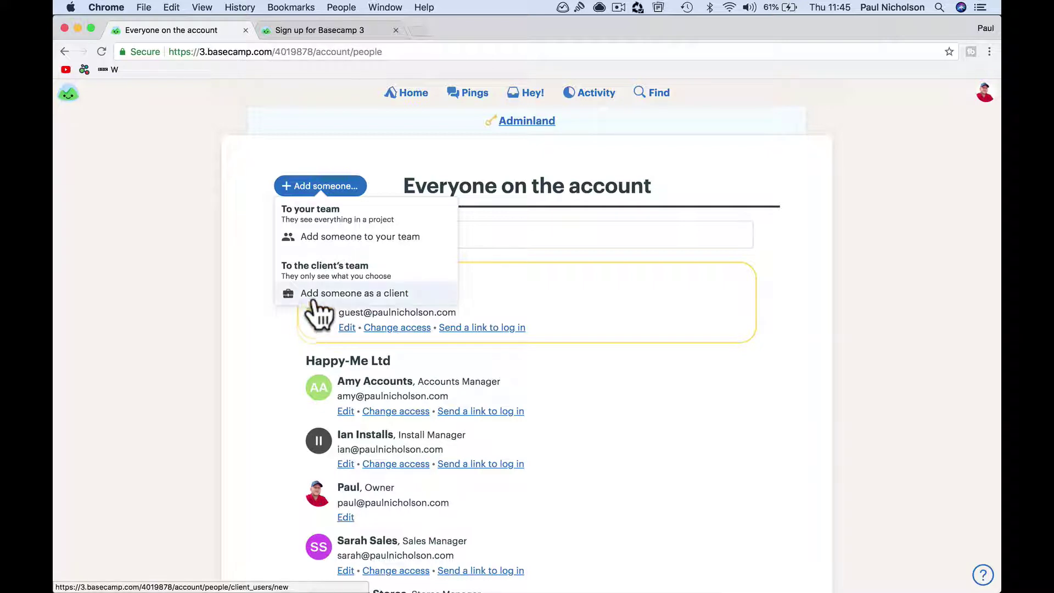
click(365, 296)
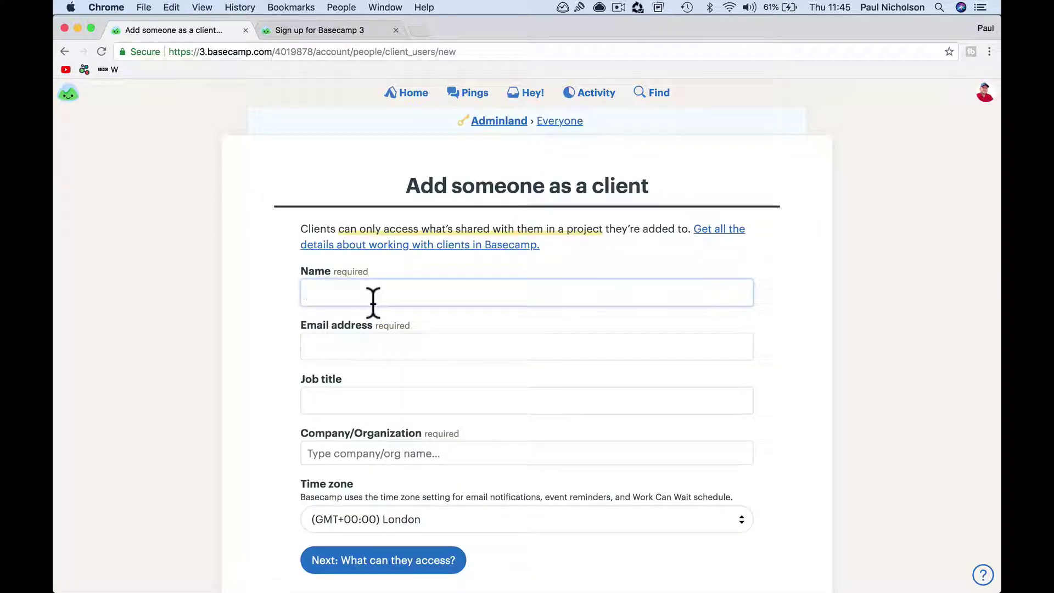
text(Peter Project Manager)
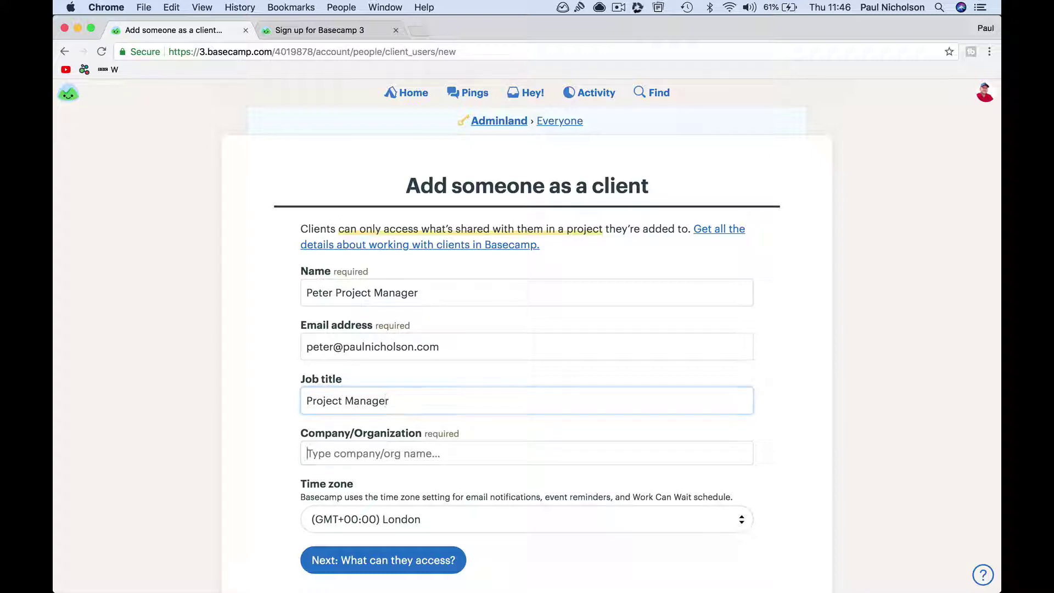
text(Project Management Ltd.)
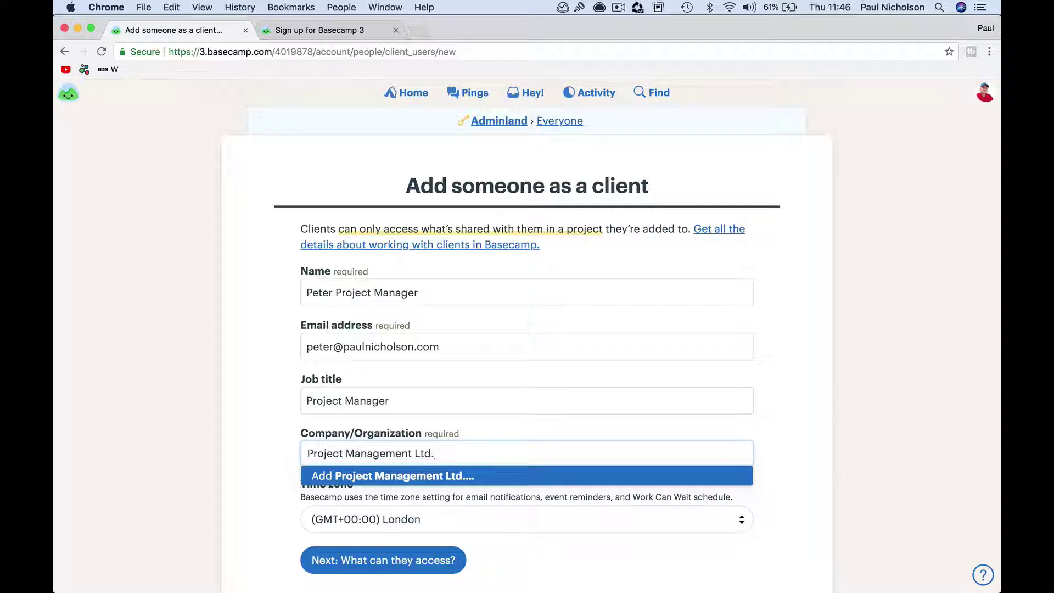
click(390, 478)
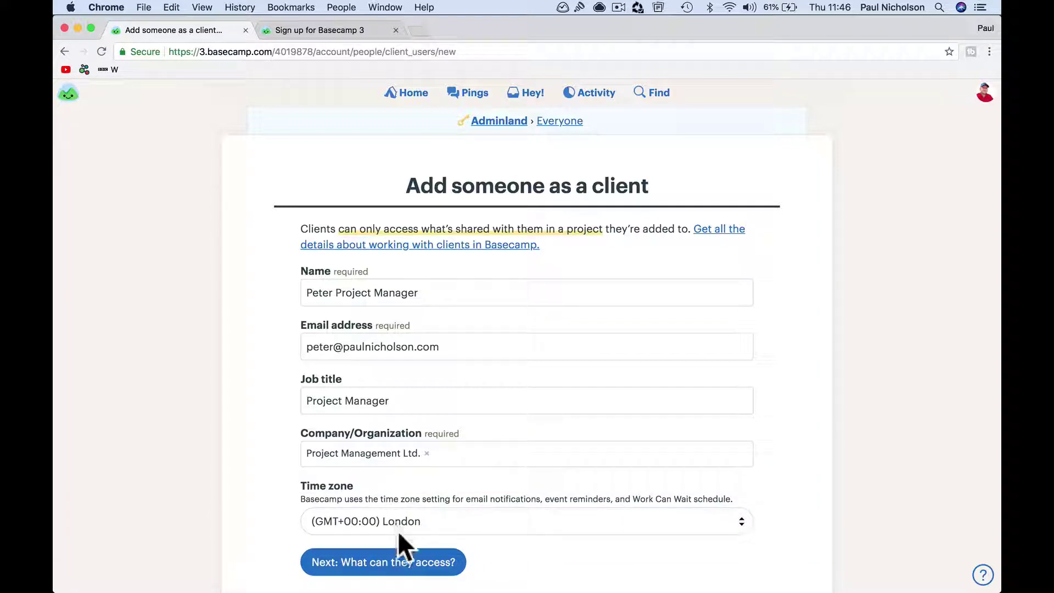
click(398, 563)
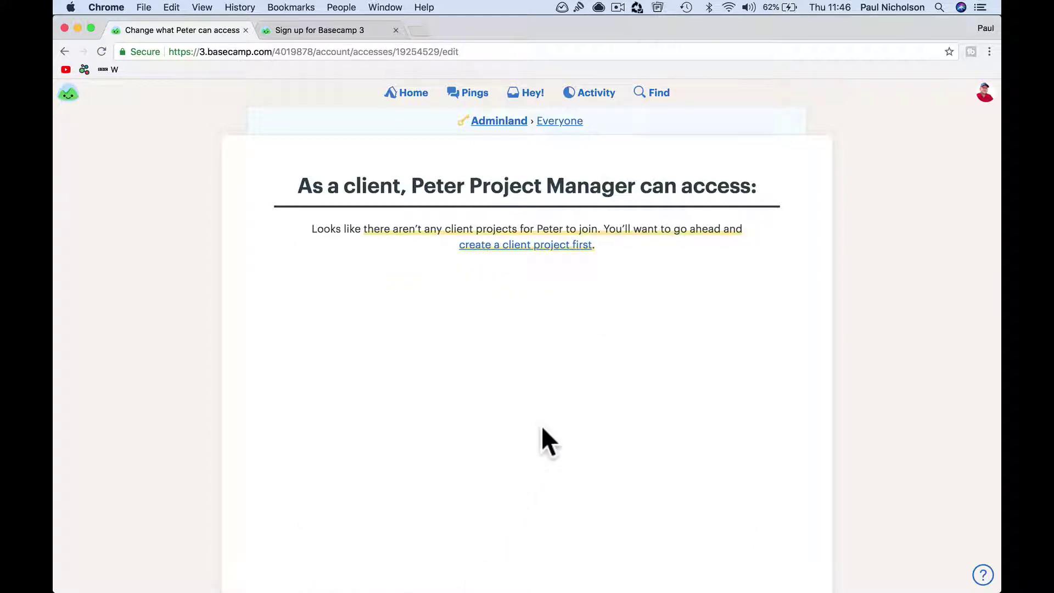
mouse_move(503, 587)
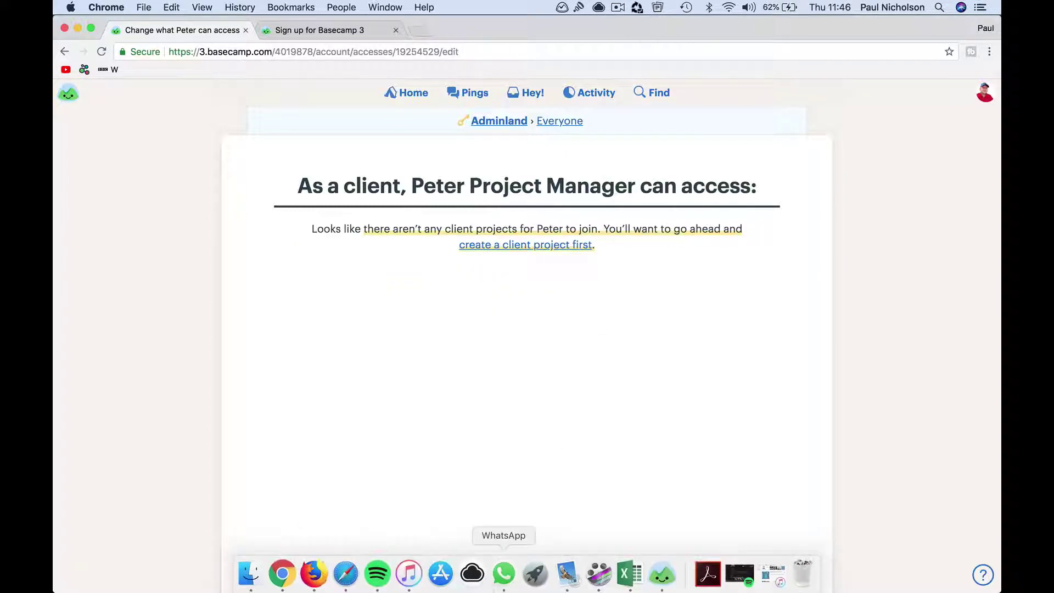
click(662, 574)
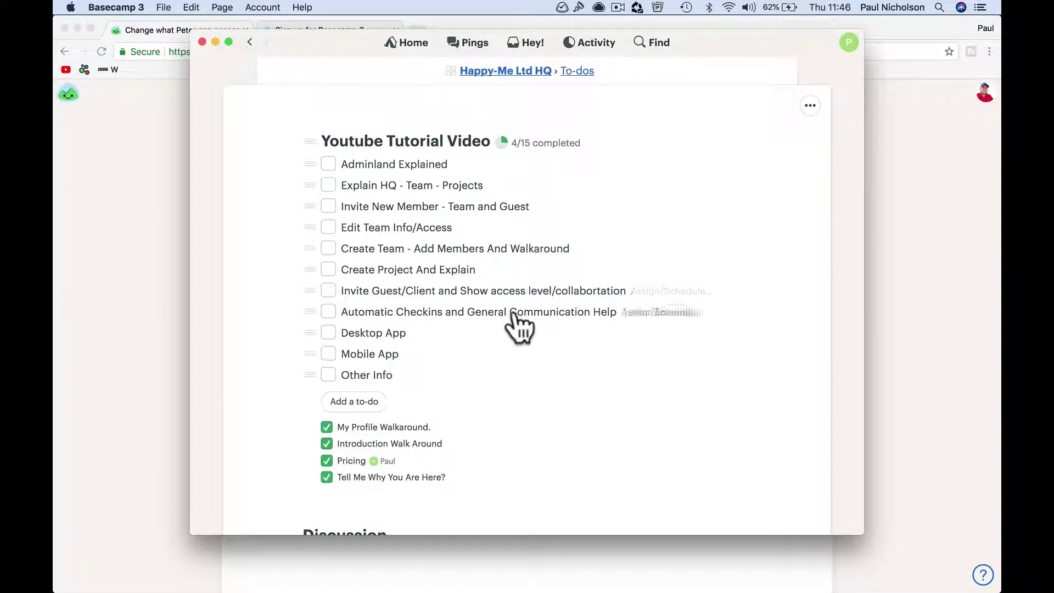
Step: Check both Mail inboxes for the Basecamp invitation, then return to the browser's client-access page
mouse_move(504, 586)
click(567, 577)
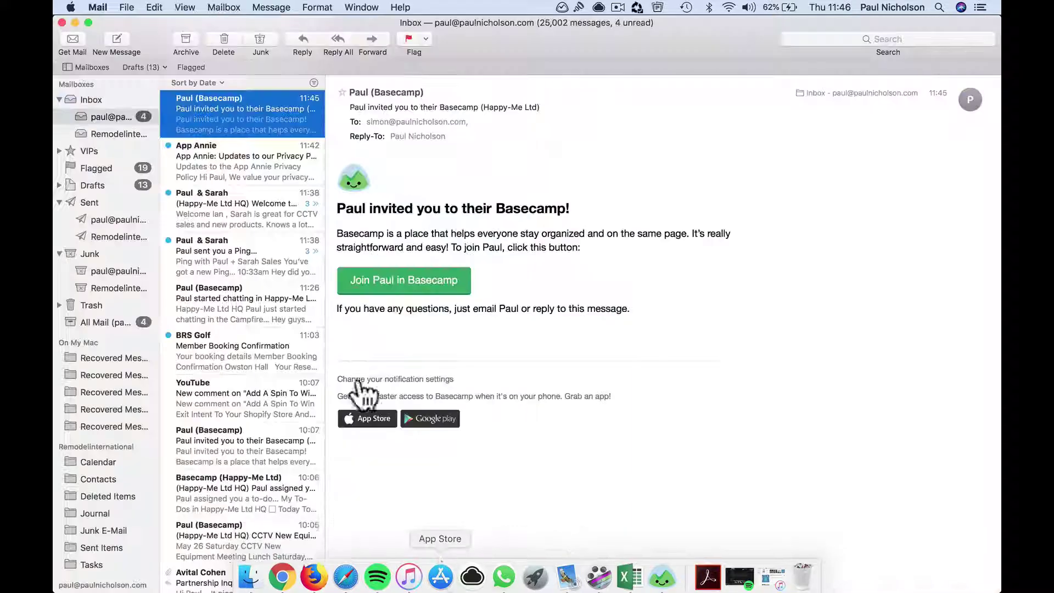
scroll(252, 263, up, 2)
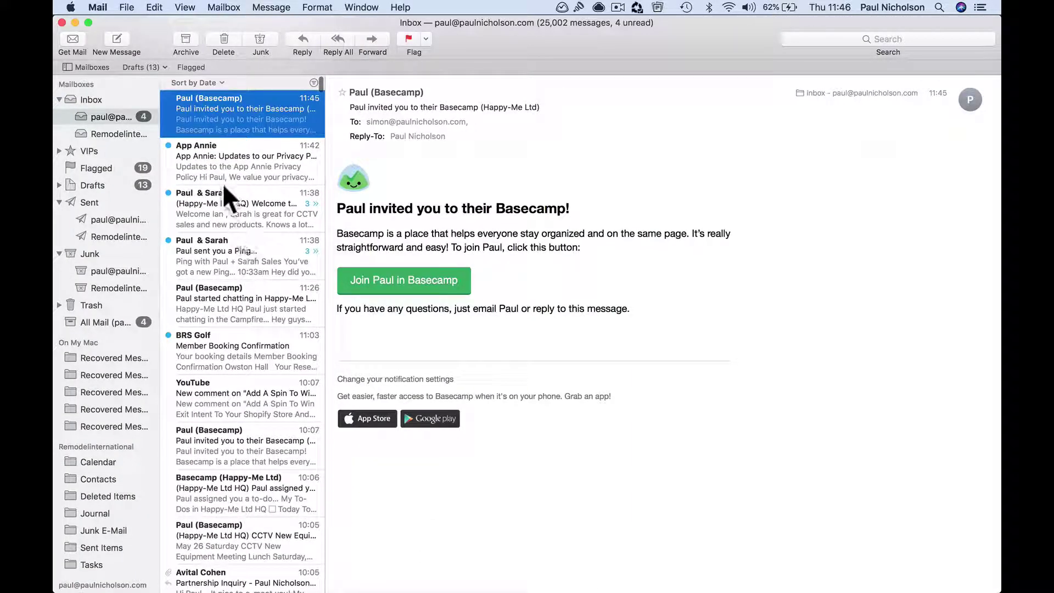
click(120, 133)
click(120, 117)
mouse_move(280, 584)
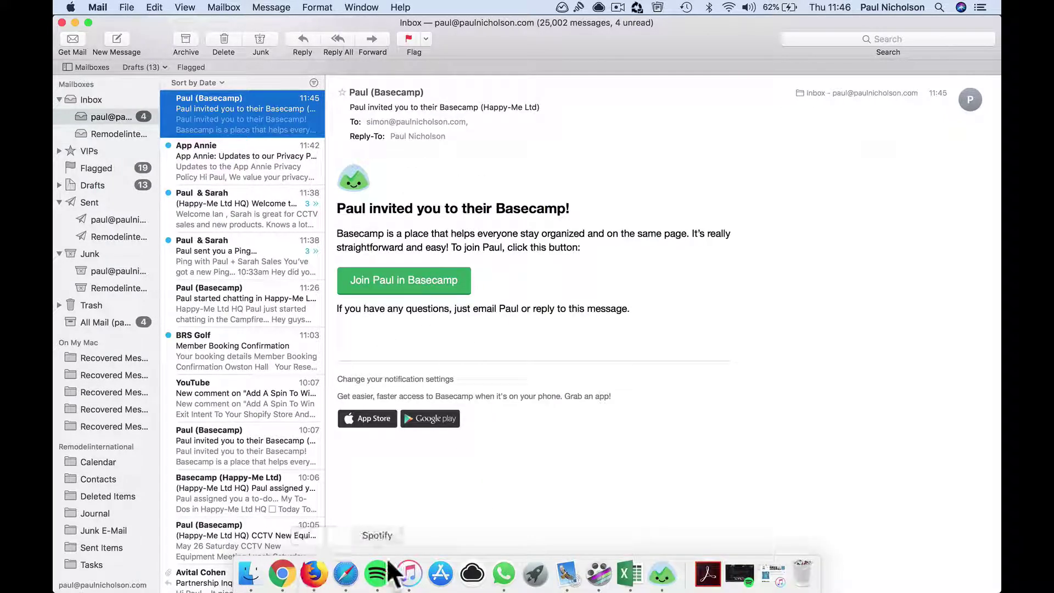
click(282, 574)
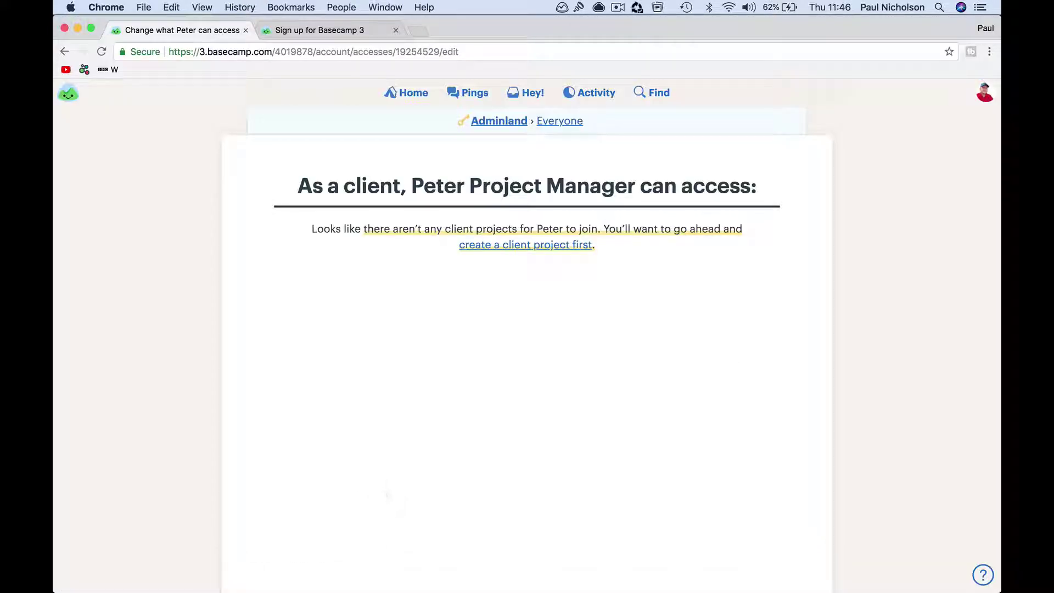
Step: Rename the company Project Management Ltd. to Project Solutions Ltd. in Adminland, then return Home
mouse_move(631, 585)
click(409, 93)
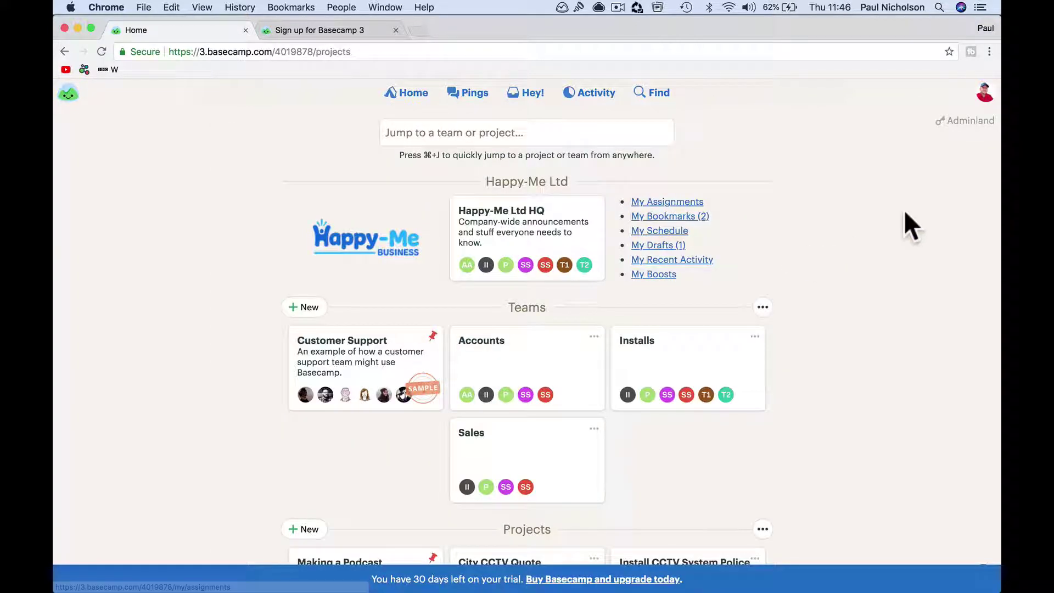
click(958, 121)
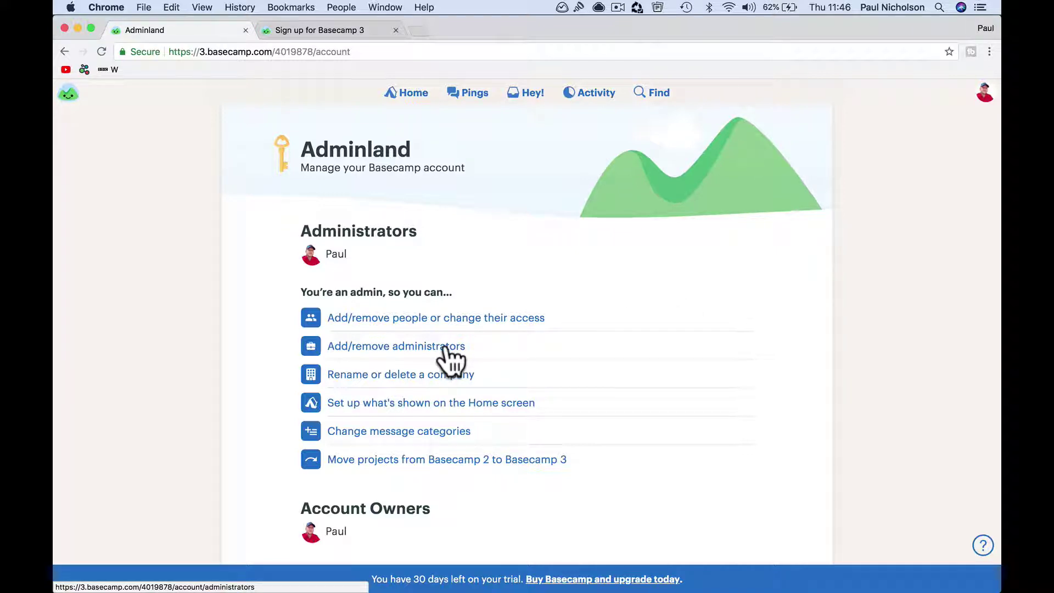
click(442, 377)
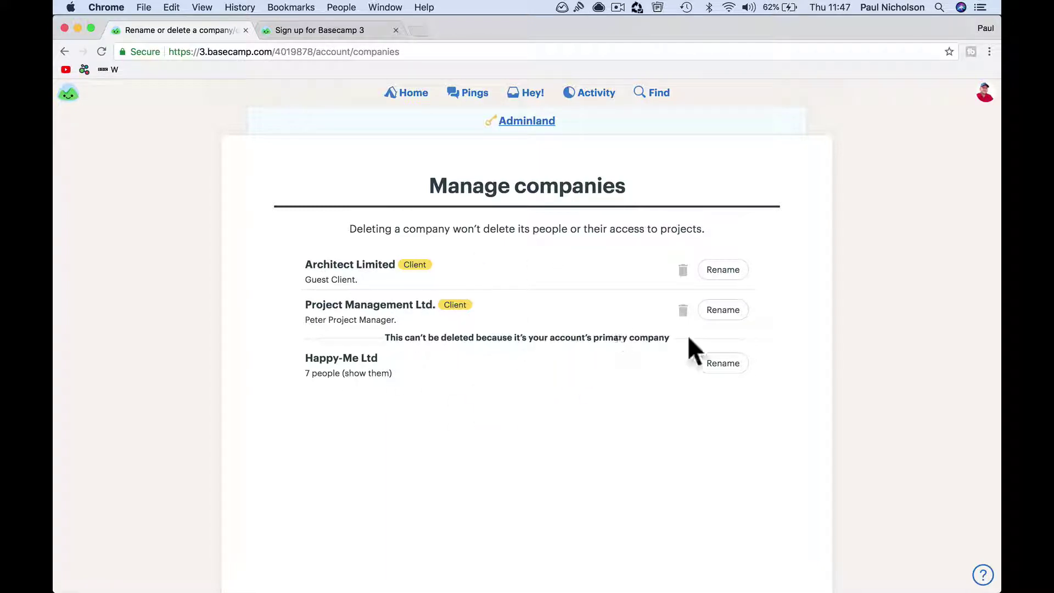
click(723, 311)
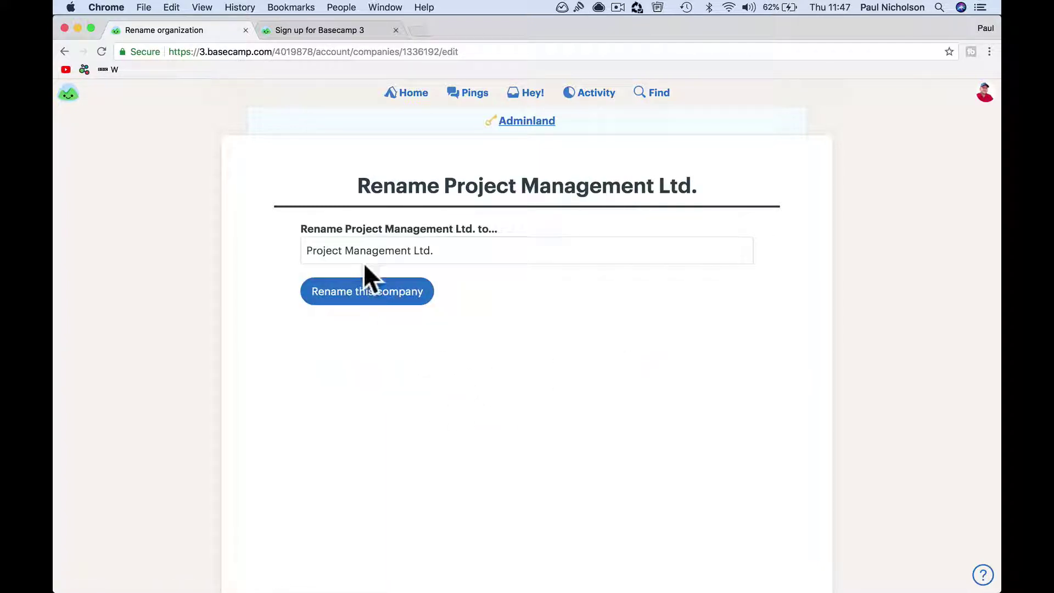
drag(346, 251, 409, 253)
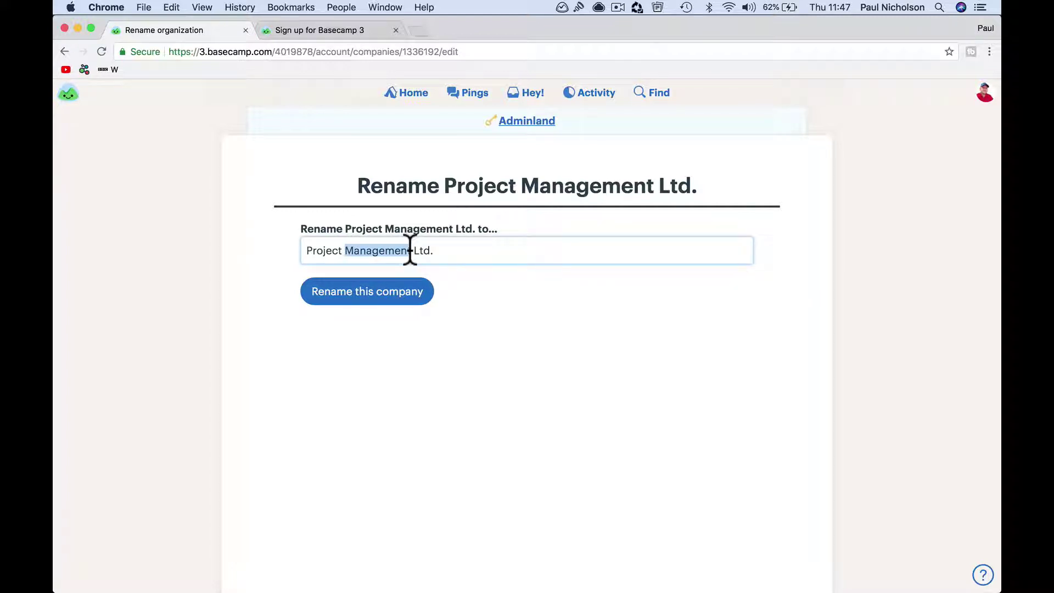
text(Solutions)
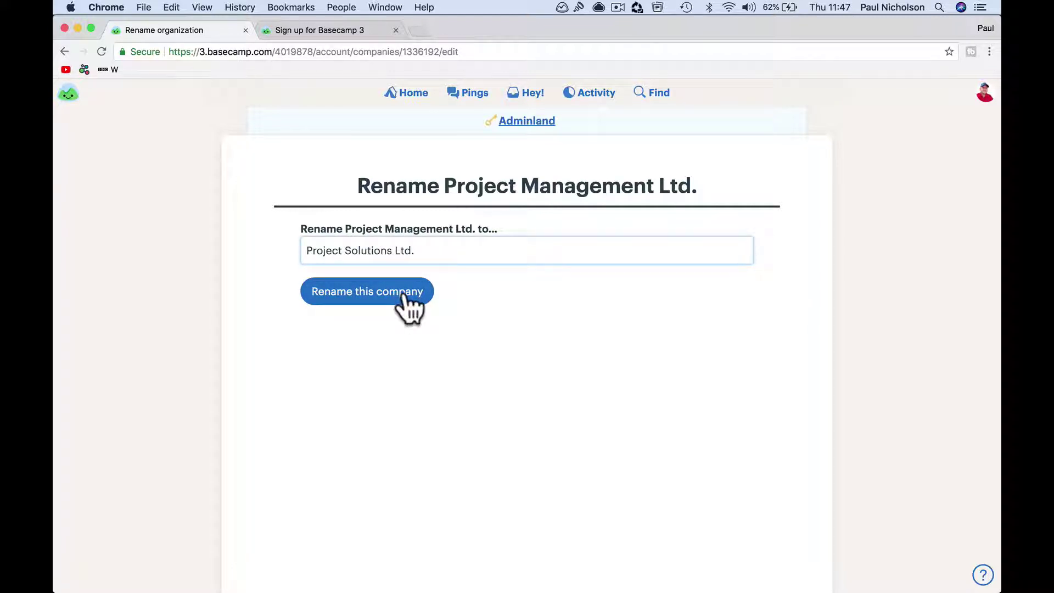
click(402, 296)
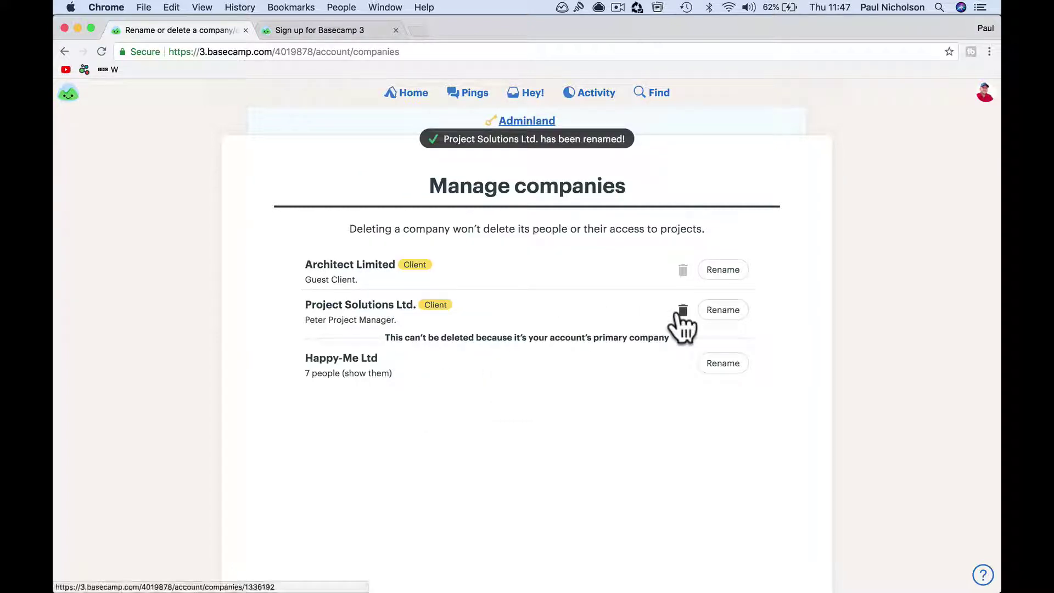
click(409, 93)
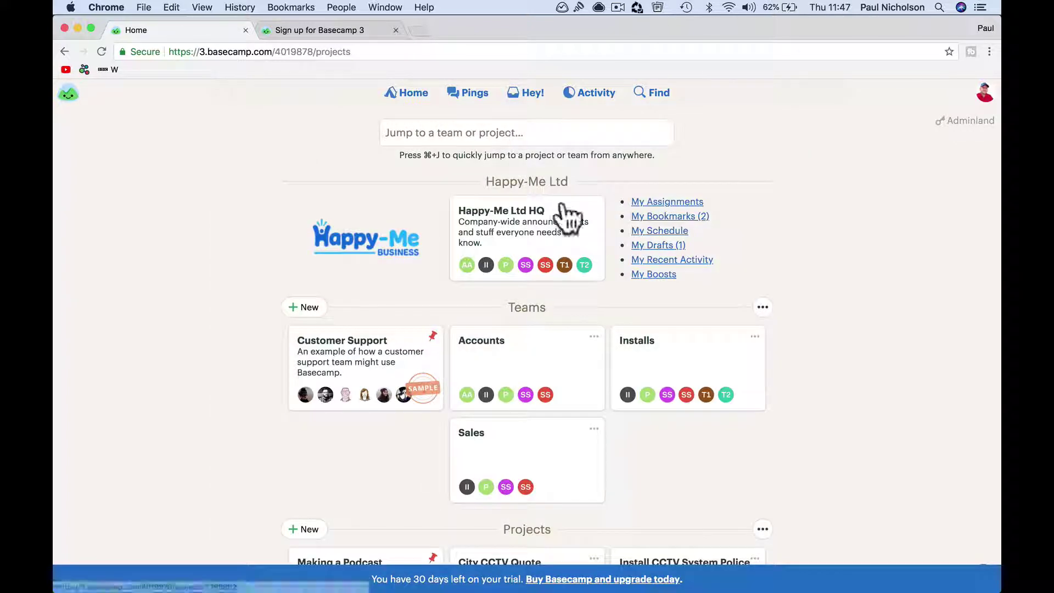
click(961, 122)
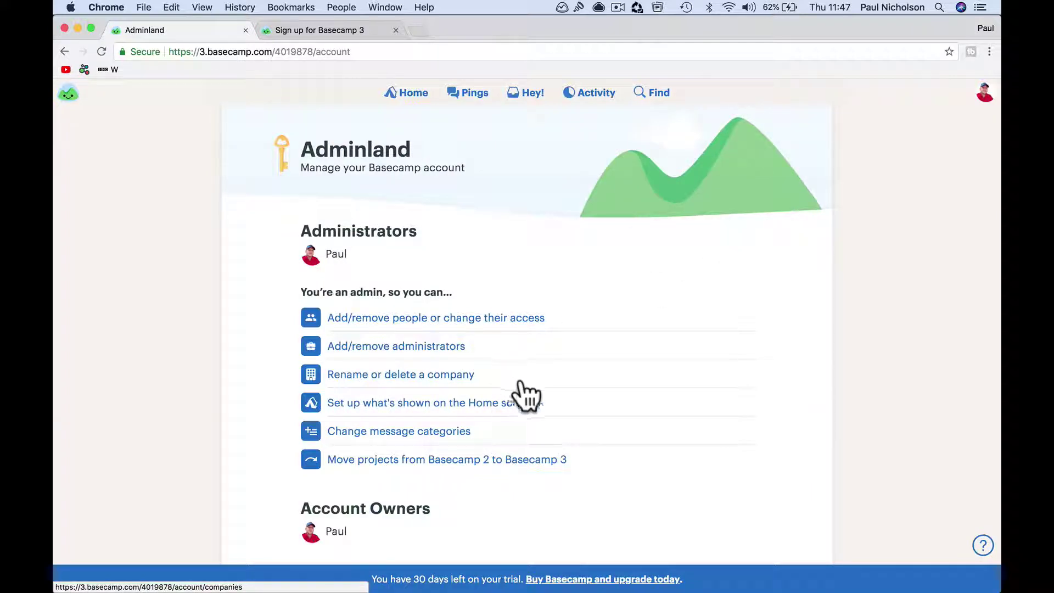
click(449, 438)
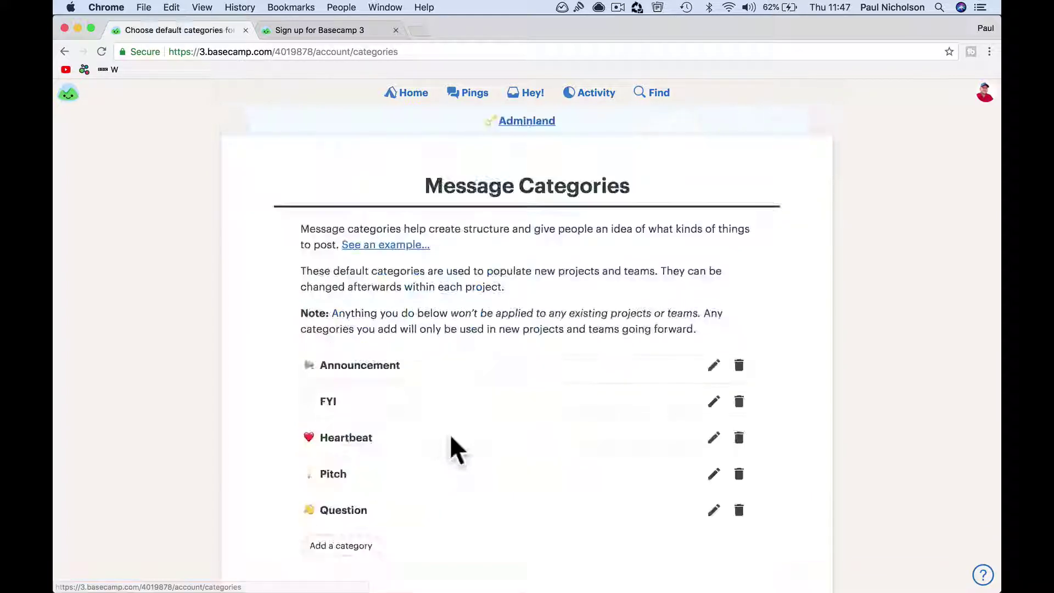
scroll(490, 453, down, 2)
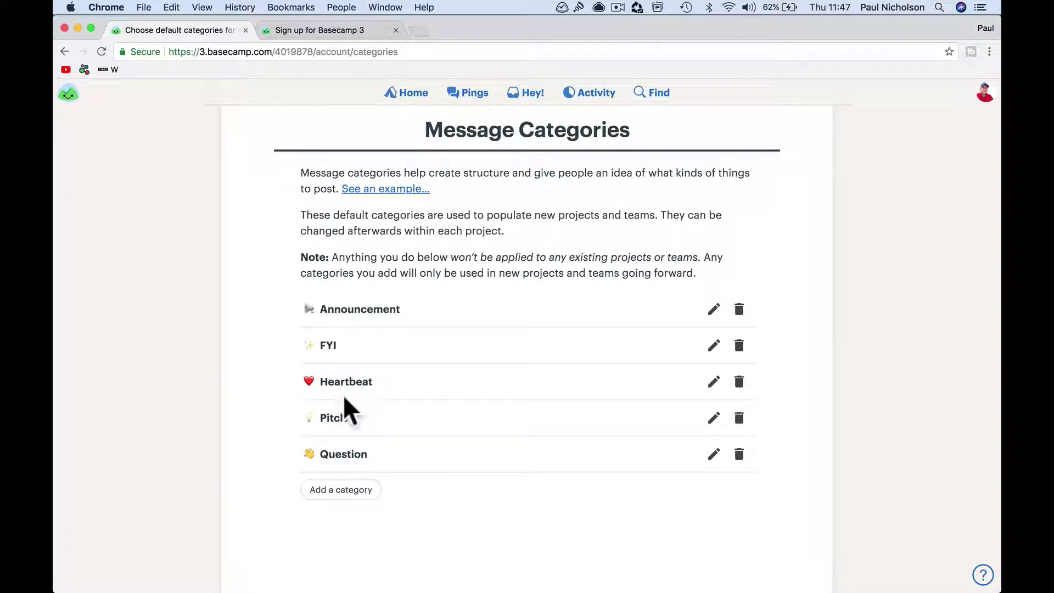
click(418, 104)
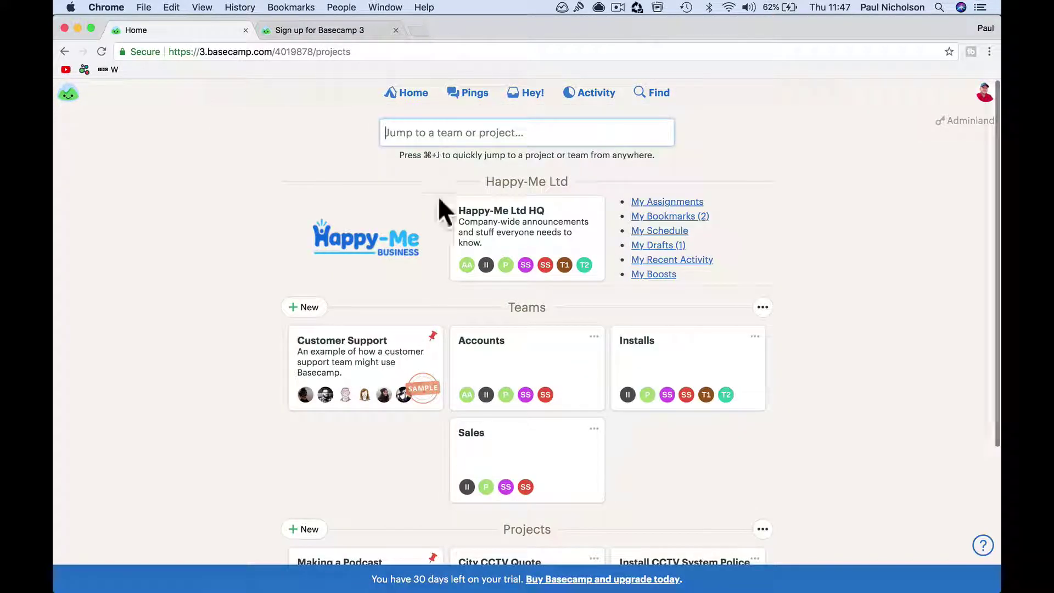
click(535, 228)
click(358, 241)
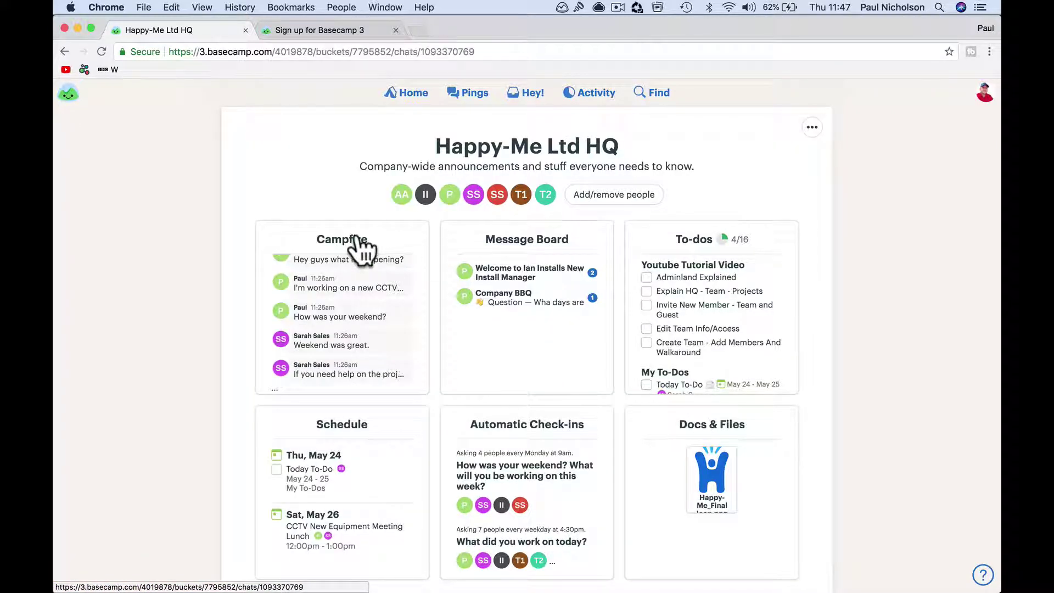
click(405, 95)
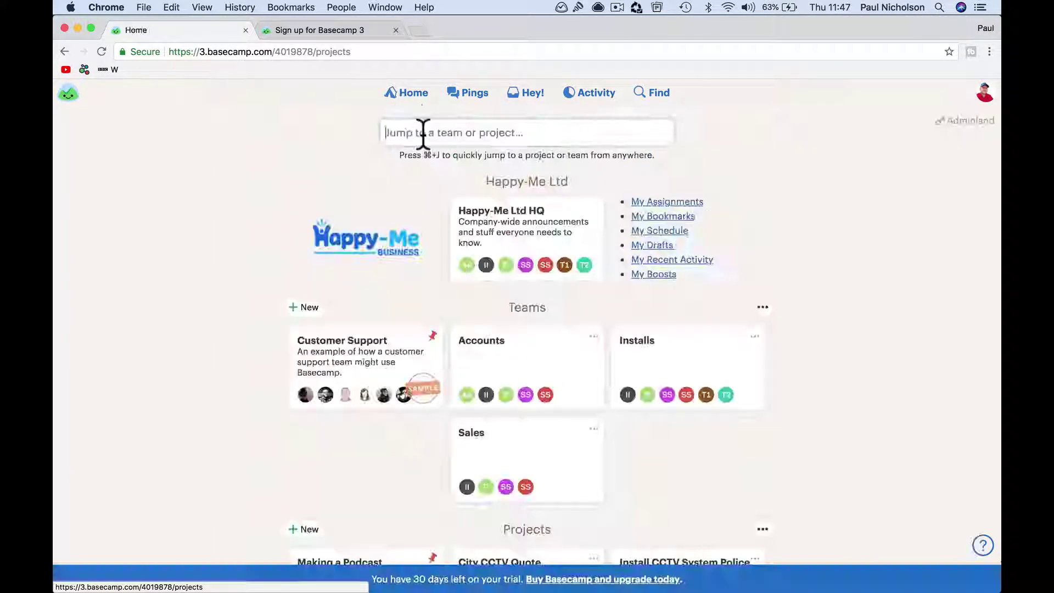
Step: Open the Happy-Me Ltd HQ Message Board and start a new blank message
click(499, 230)
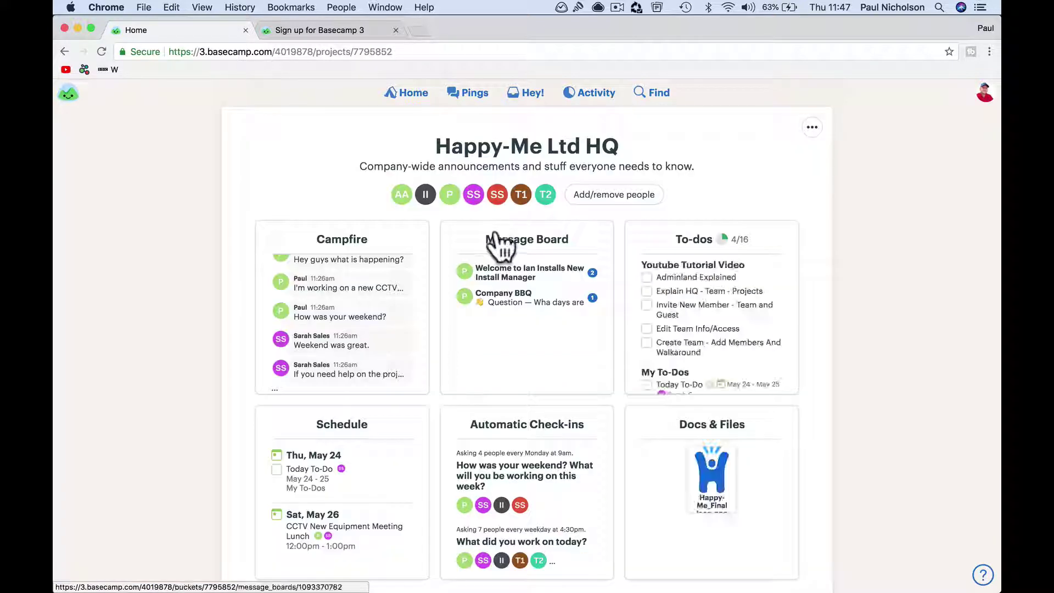
click(517, 247)
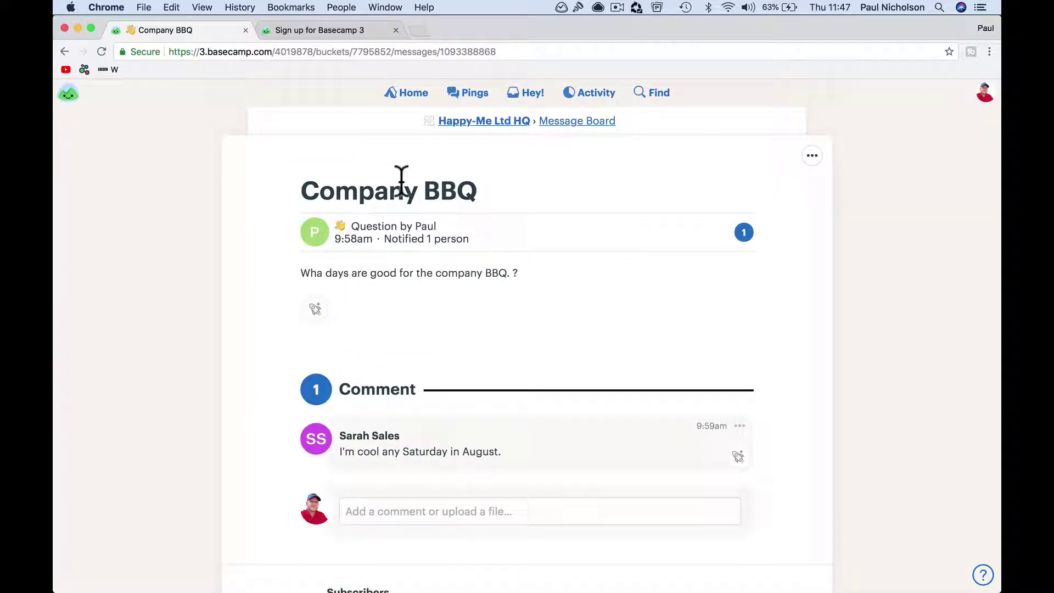
click(812, 157)
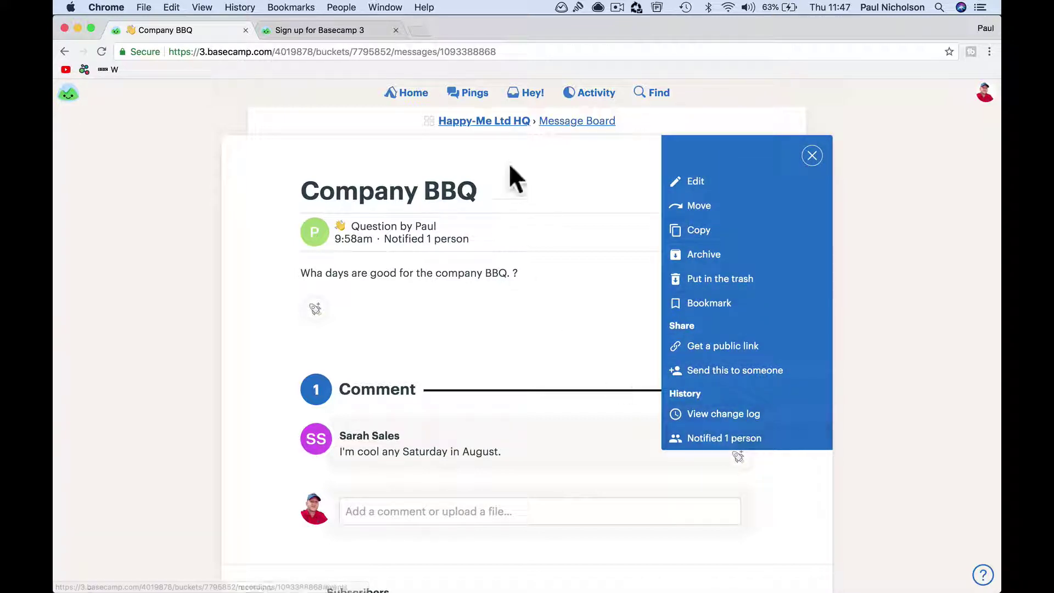
click(492, 123)
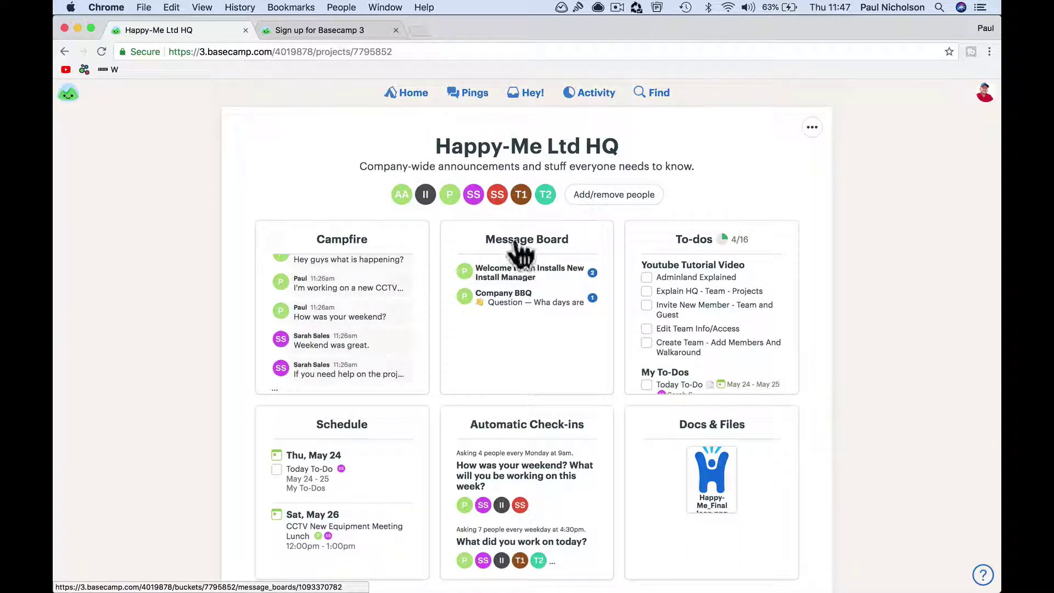
click(517, 245)
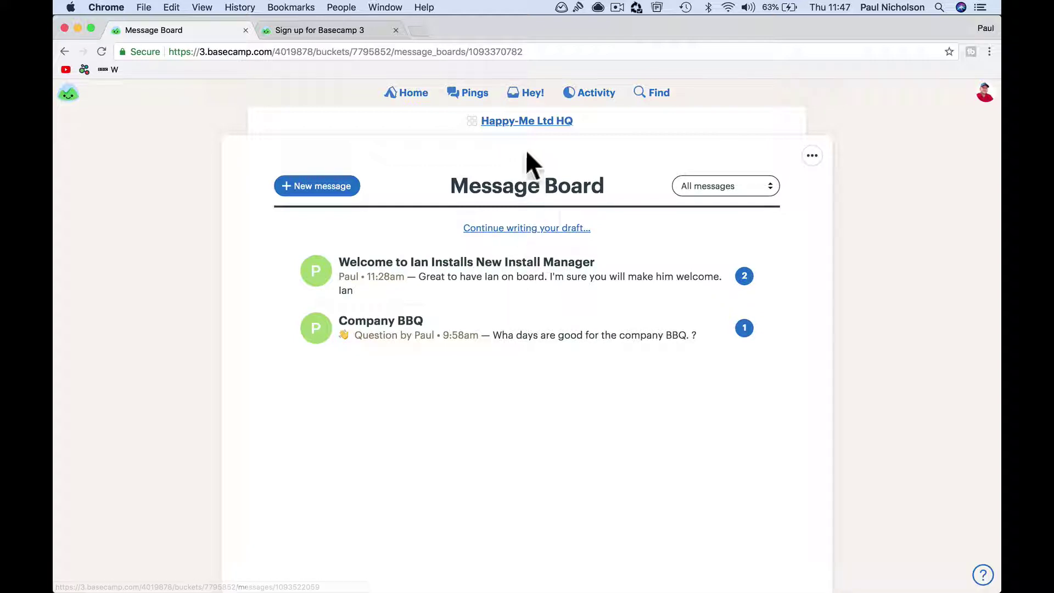
click(314, 186)
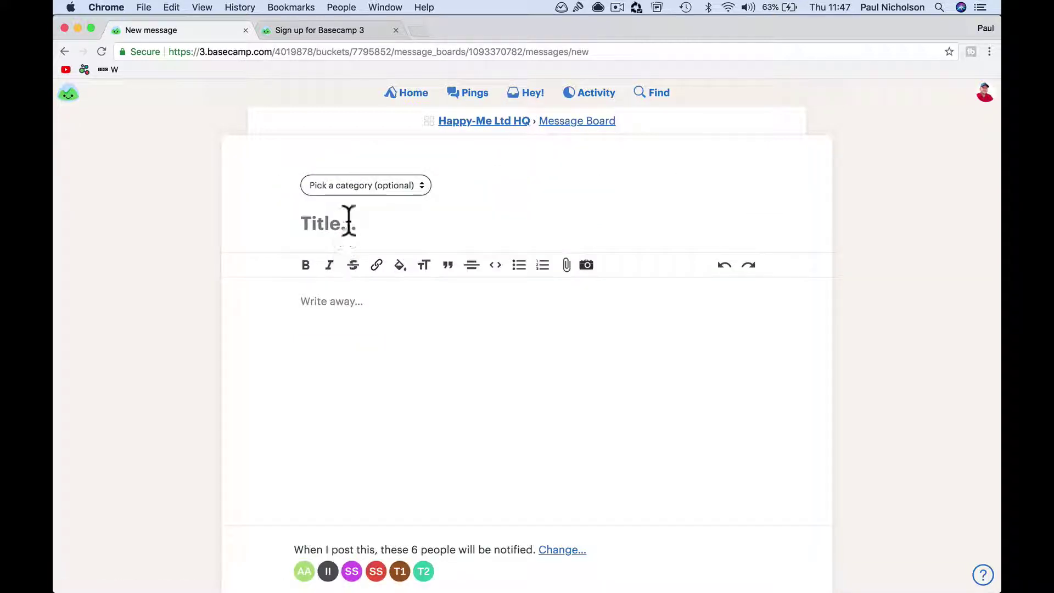
Step: Add a Happy-Me Philosophy category with the 🙌 emoji through Edit categories
click(409, 189)
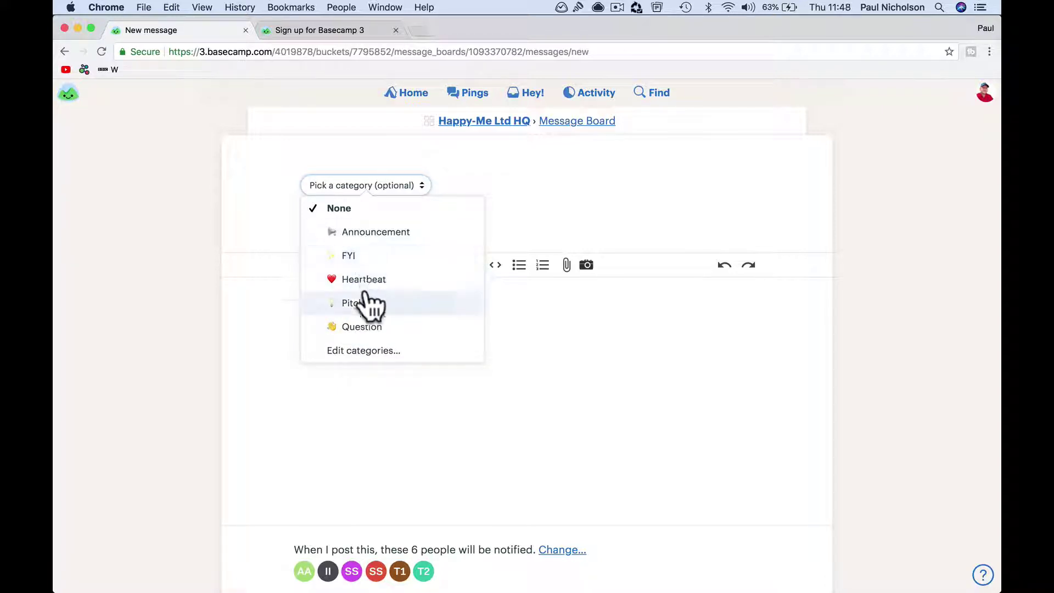
click(362, 351)
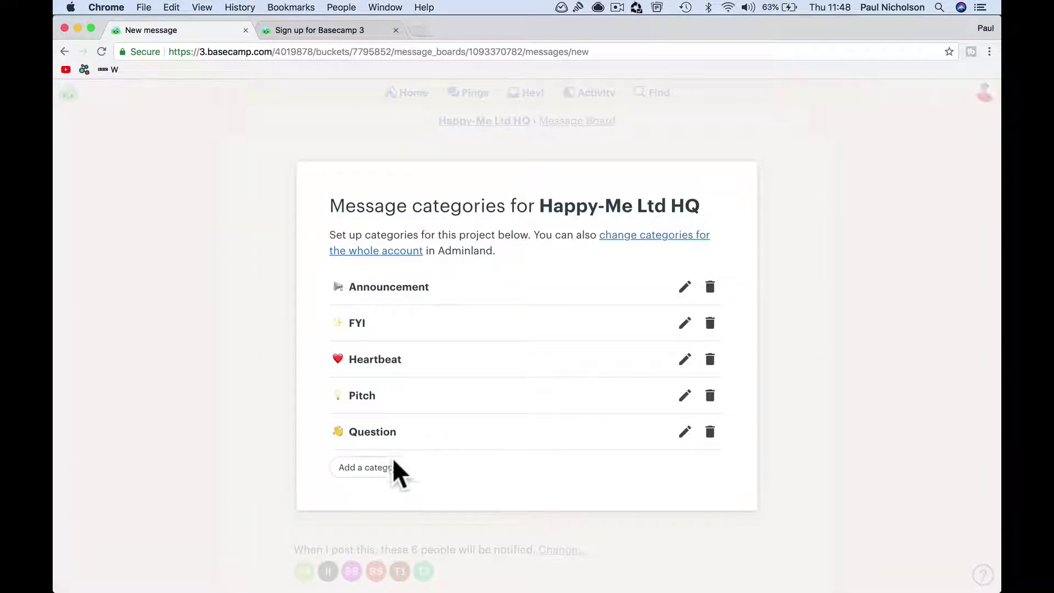
click(384, 467)
click(388, 352)
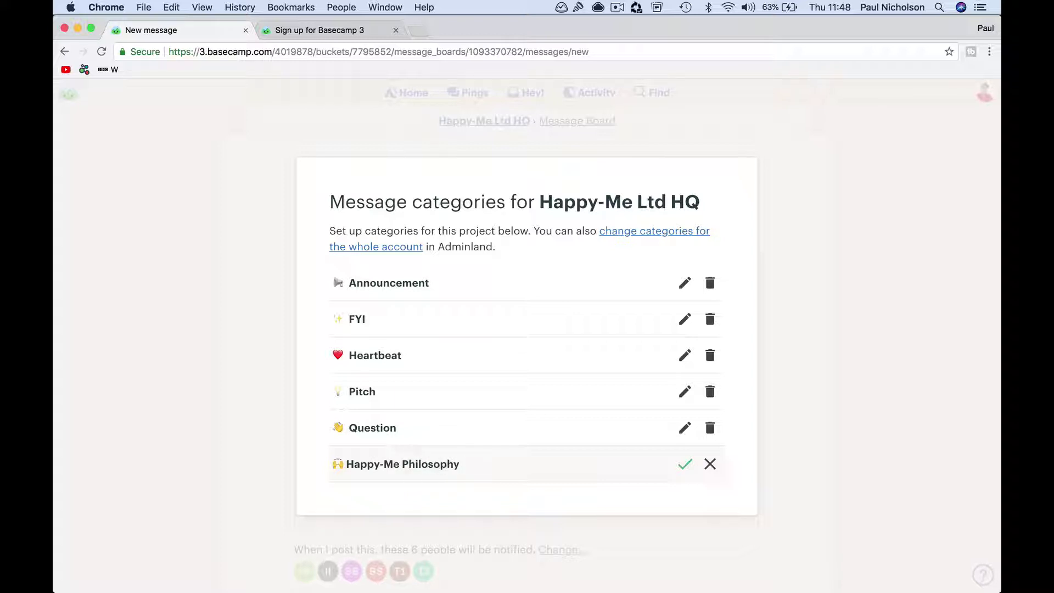
click(685, 464)
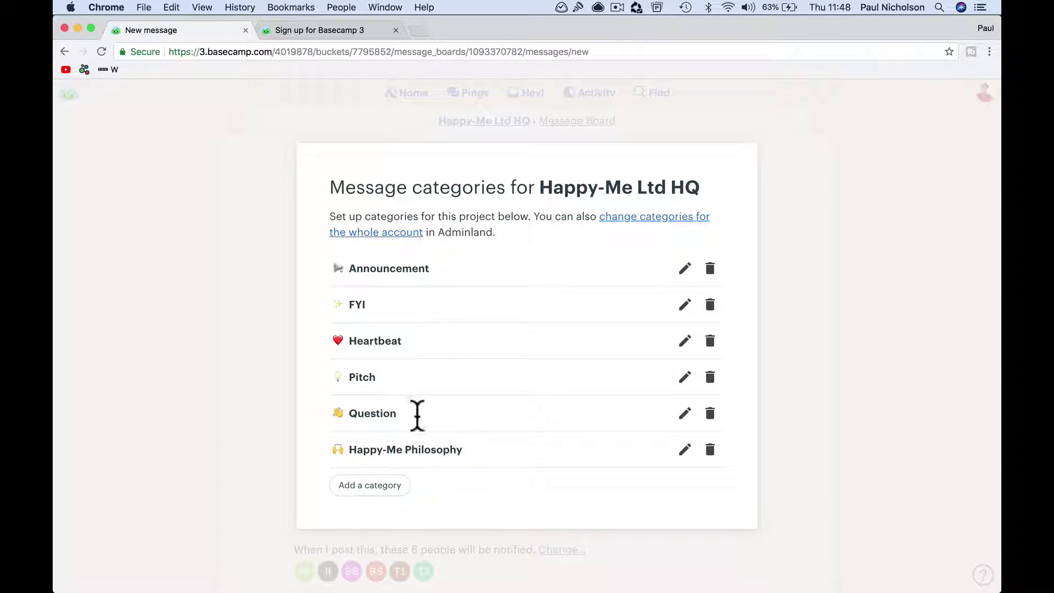
click(461, 118)
Step: Start another HQ message, confirm Happy-Me Philosophy appears as a category, then return Home
click(424, 94)
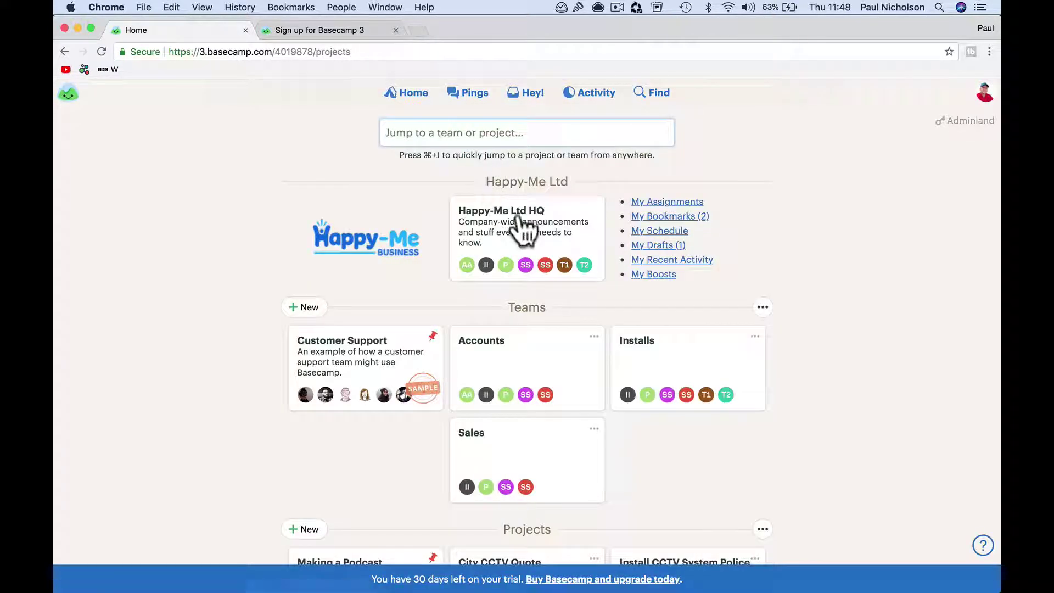
click(522, 226)
click(531, 255)
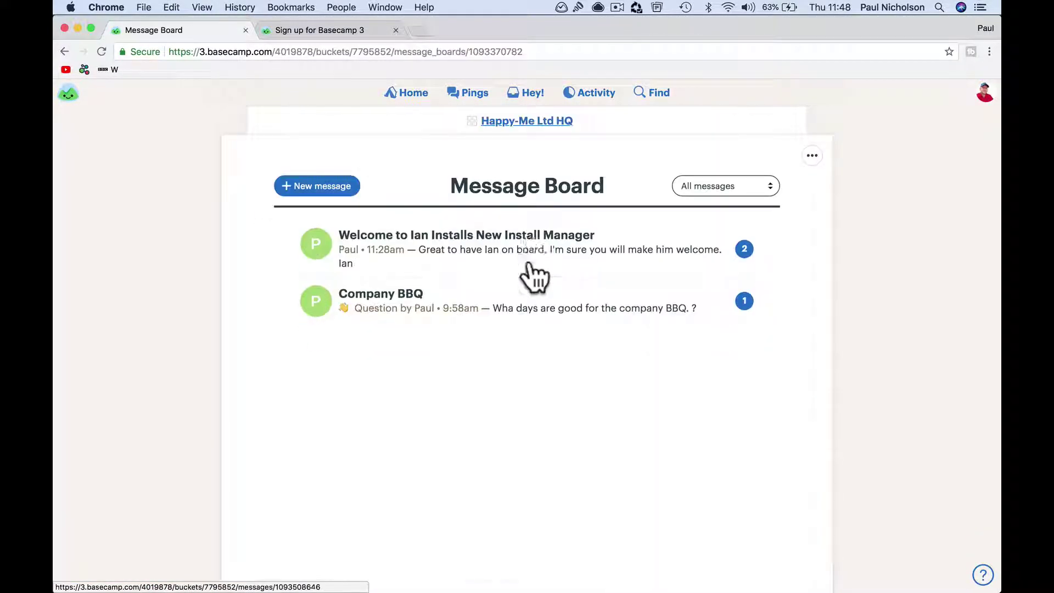
click(312, 187)
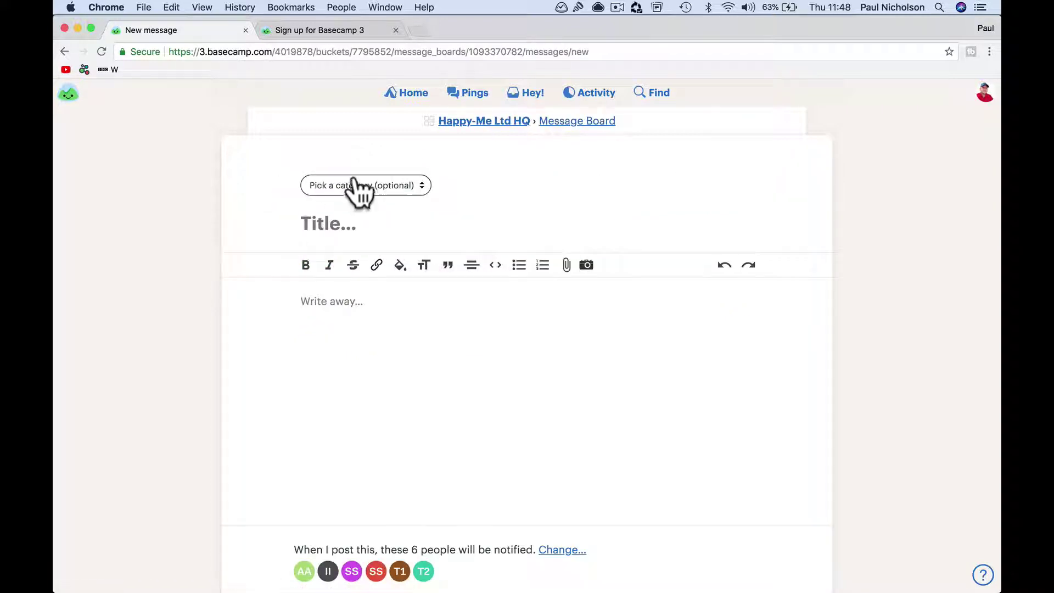
click(360, 185)
click(391, 279)
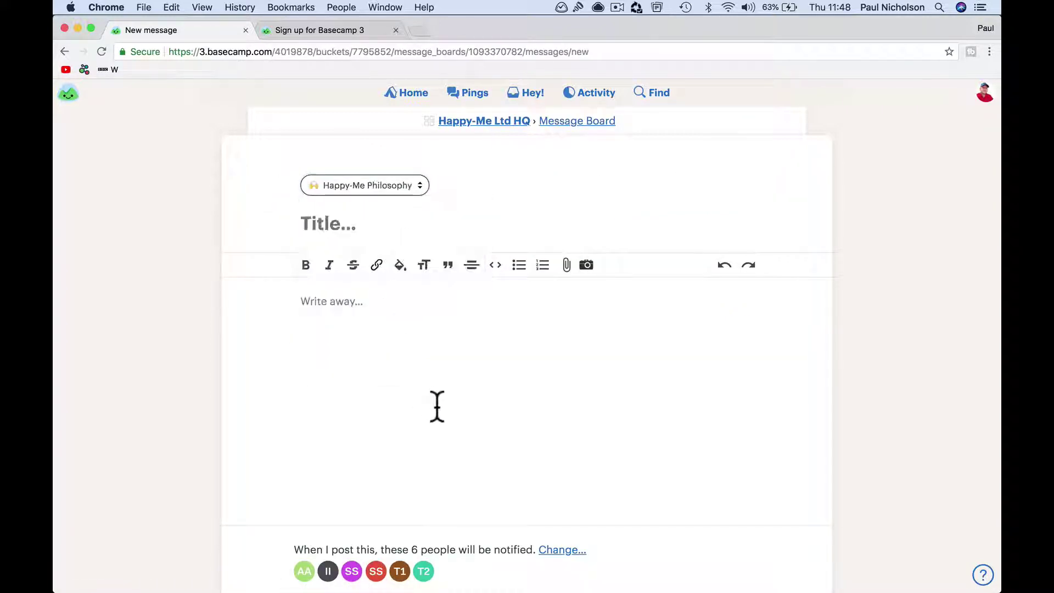
click(391, 95)
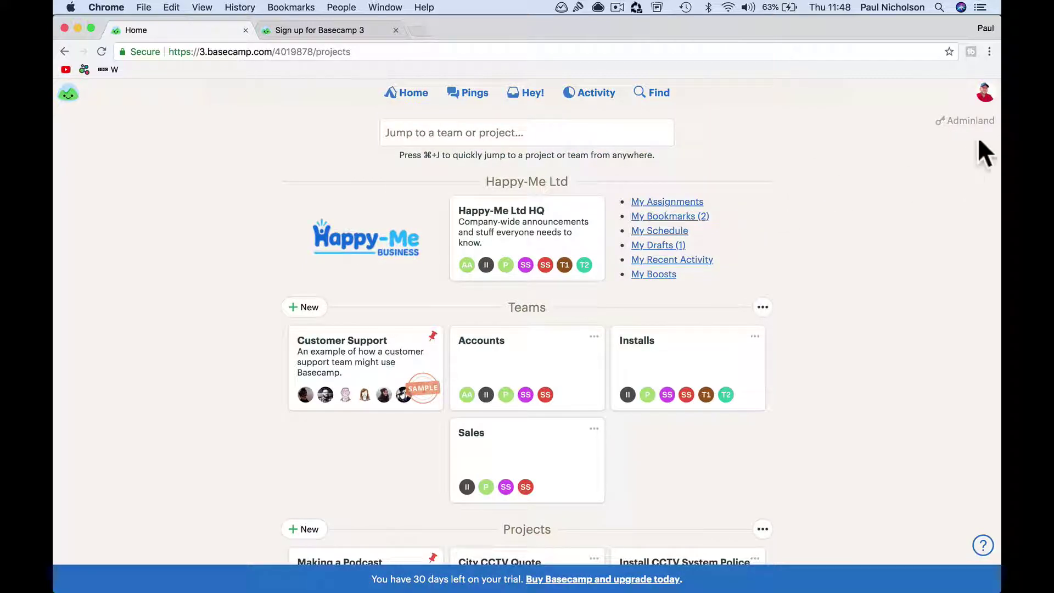
Step: Review Adminland's Account Owners access options, then go Home and switch to the Basecamp 3 desktop app
click(967, 121)
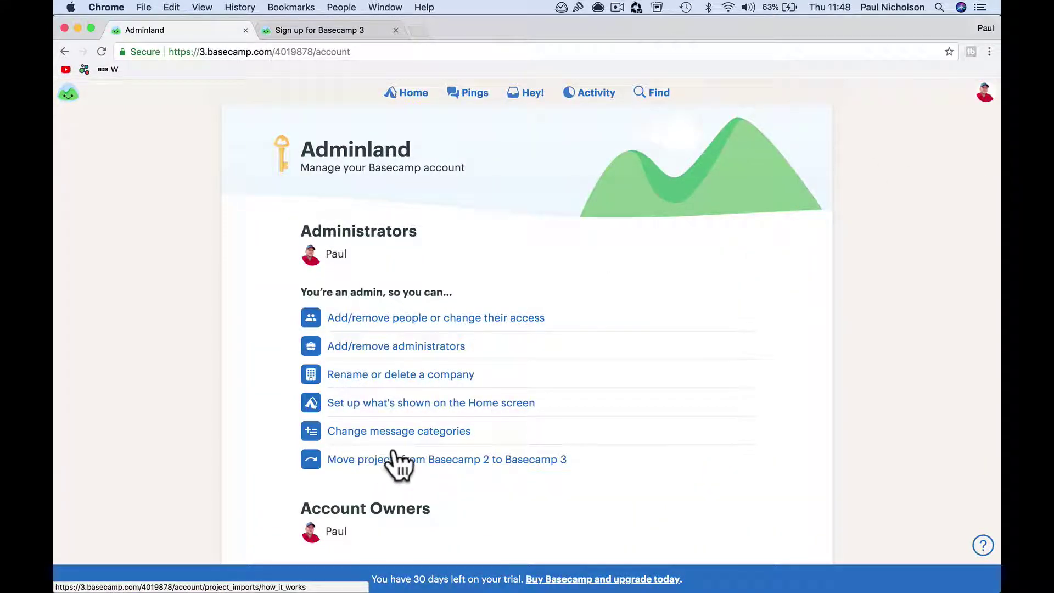
scroll(483, 478, down, 5)
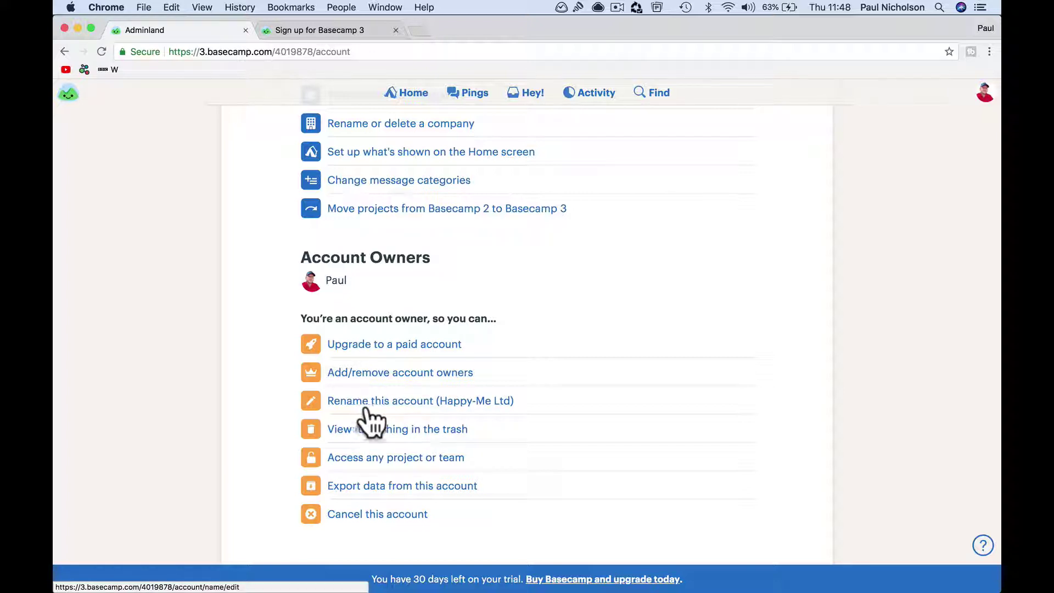
click(439, 459)
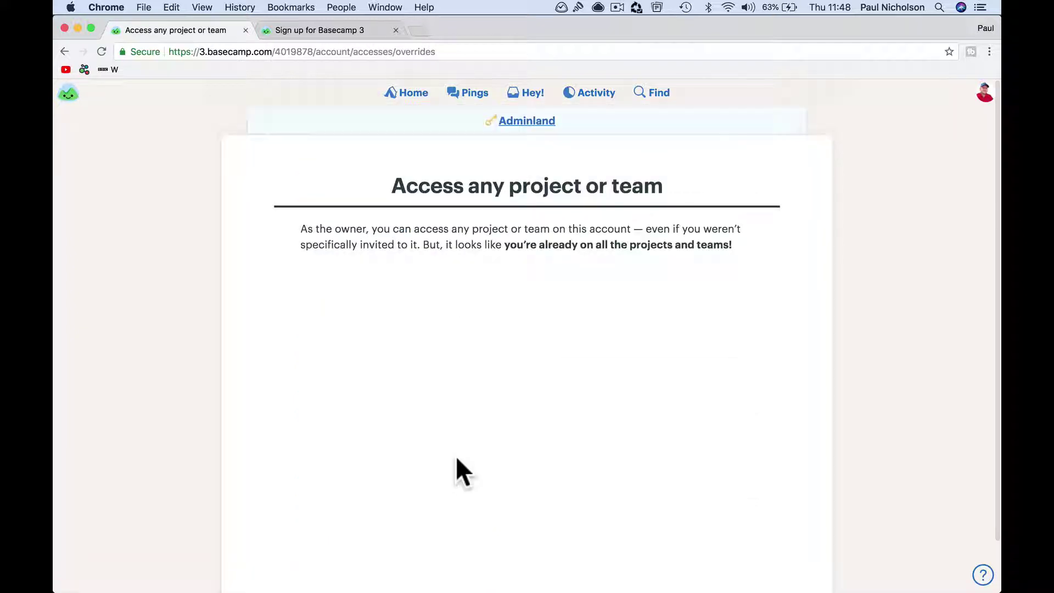
click(64, 51)
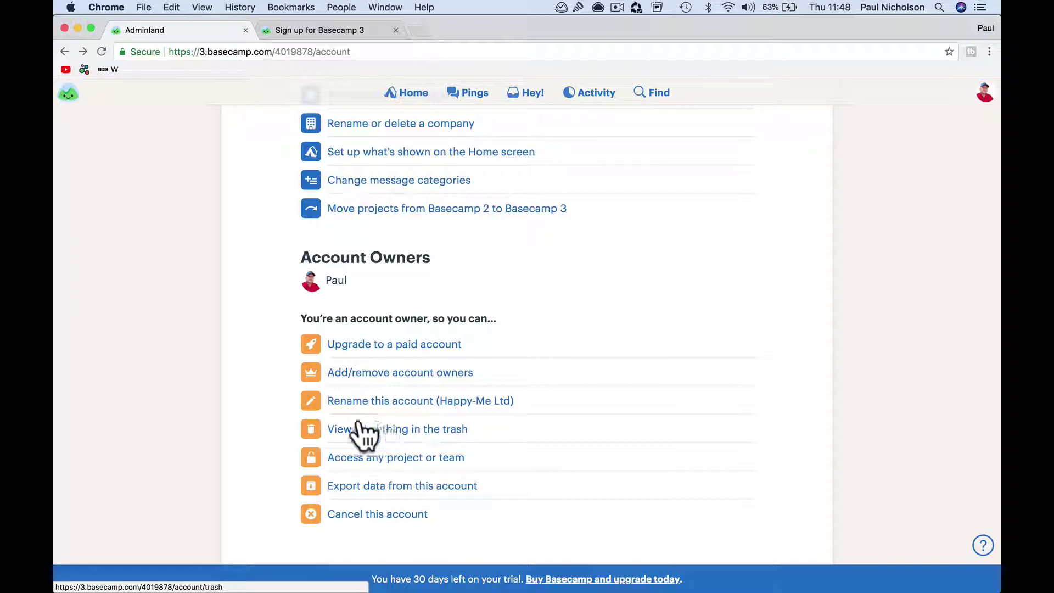
scroll(426, 313, up, 5)
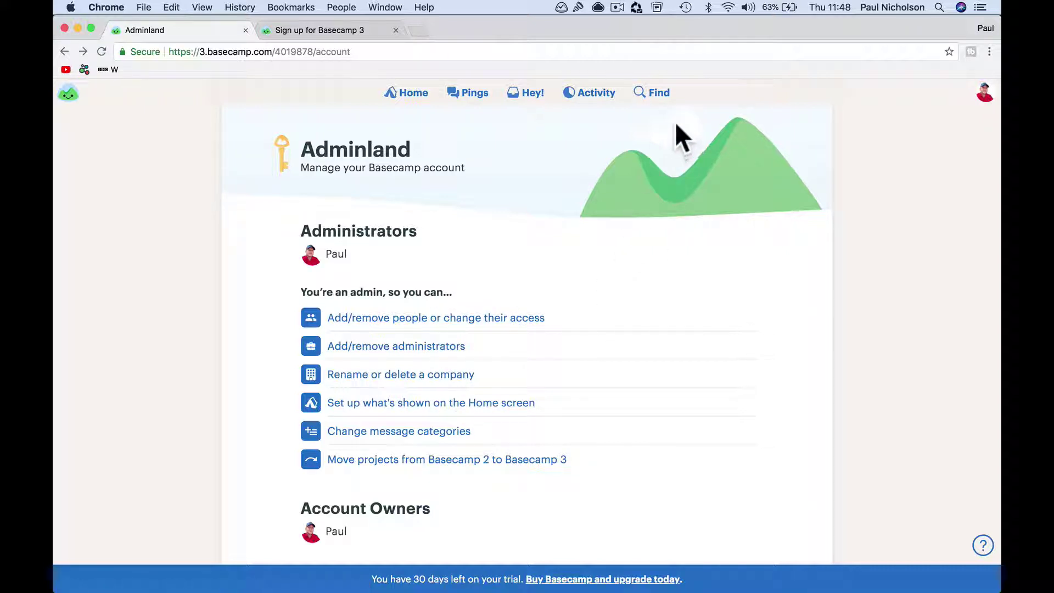
click(406, 99)
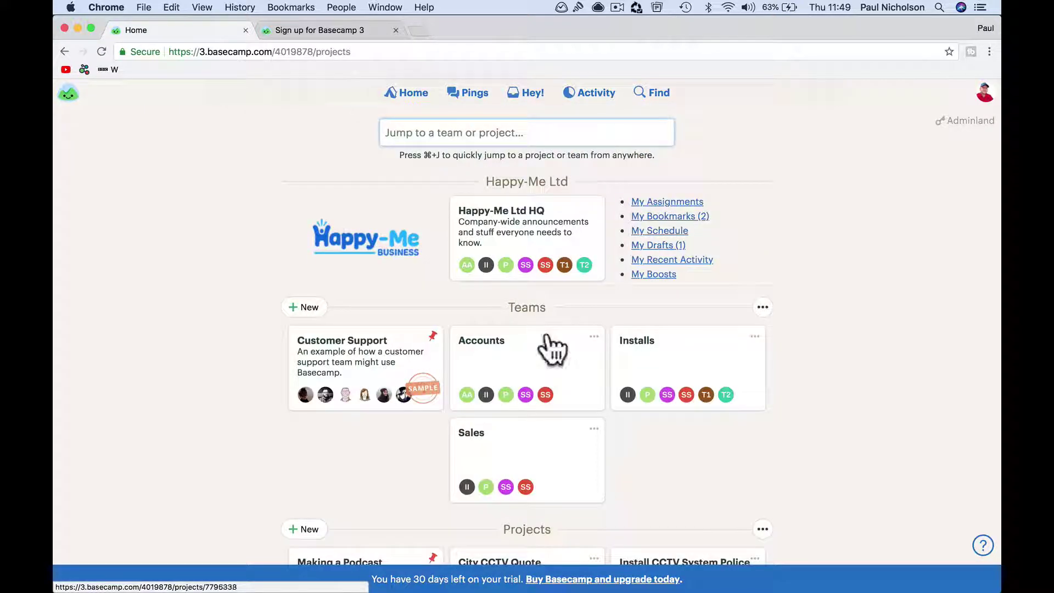
click(659, 577)
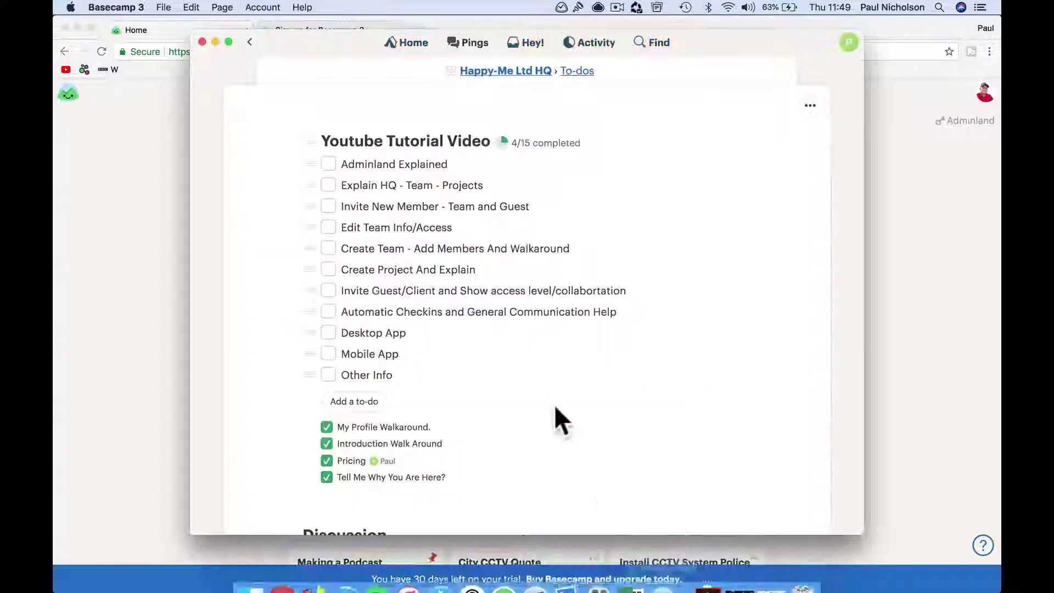